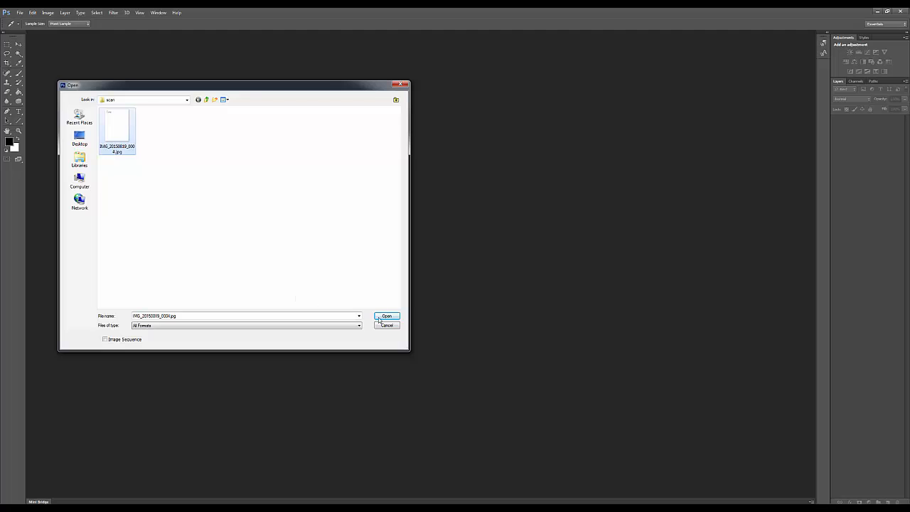
# Open the scan IMG_20150819_0004.jpg and activate the Rectangular Marquee tool
pyautogui.click(386, 316)
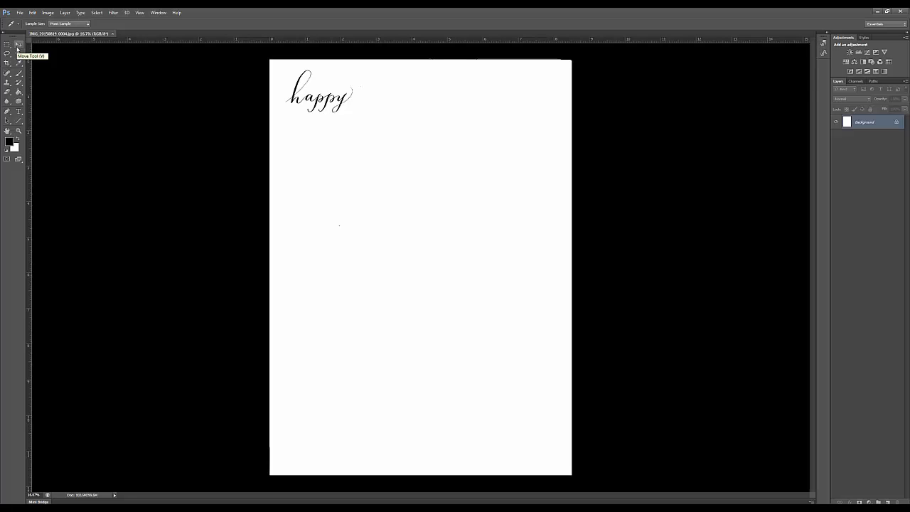
pyautogui.click(17, 47)
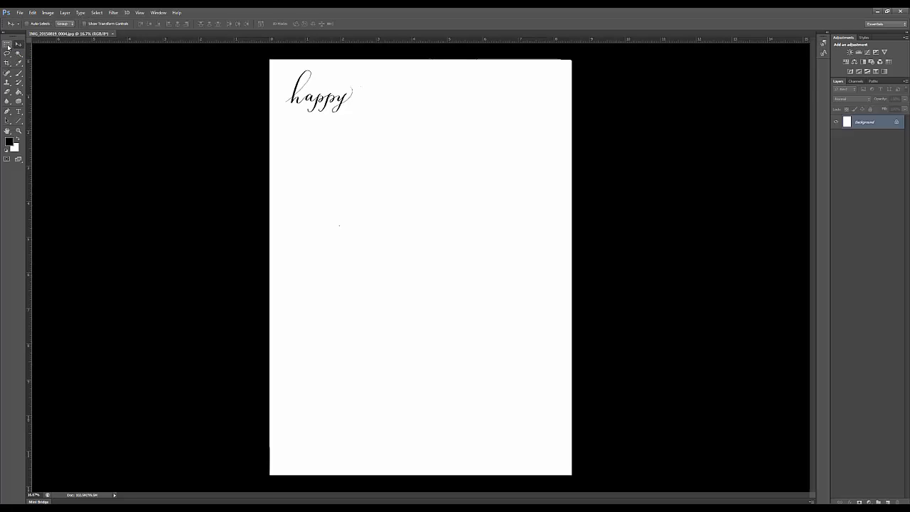
pyautogui.click(8, 47)
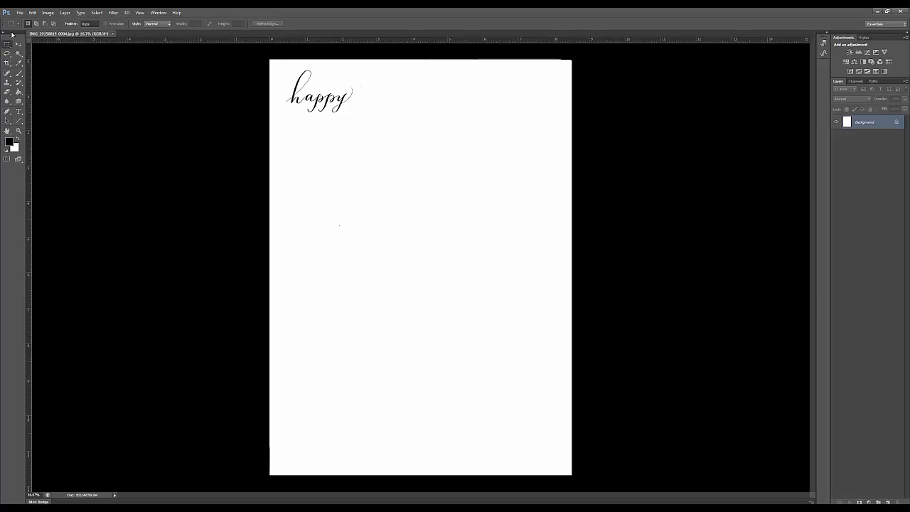
# Select a rectangular area of about 1794 × 1194 pixels around the word "happy" and cut it from the scan
pyautogui.click(158, 13)
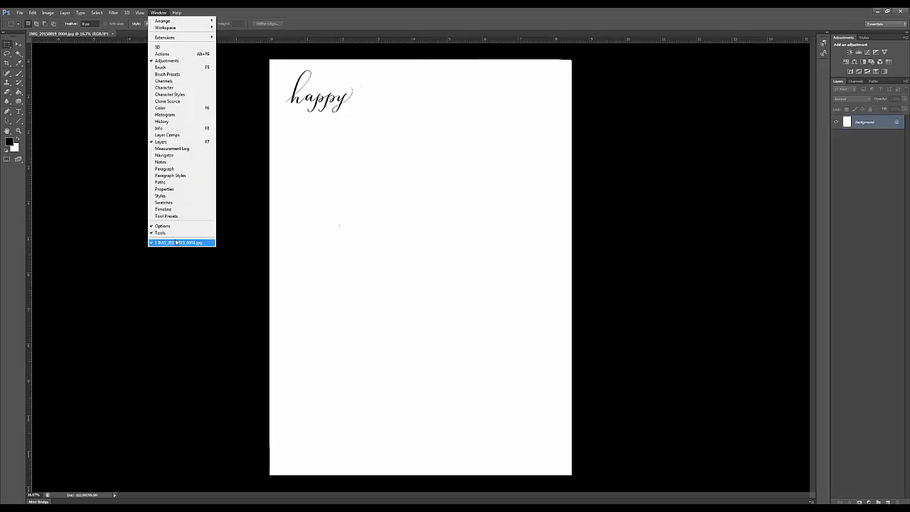
pyautogui.click(9, 34)
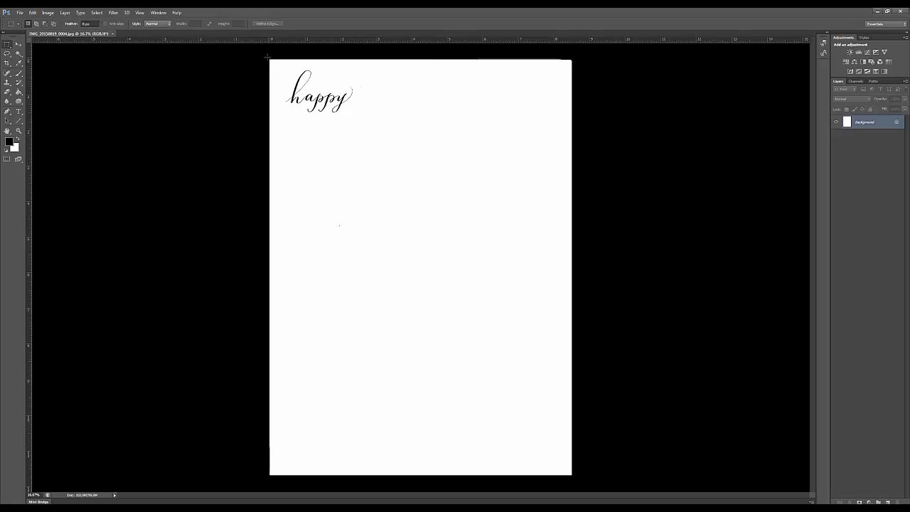
pyautogui.moveTo(271, 60); pyautogui.dragTo(376, 129)
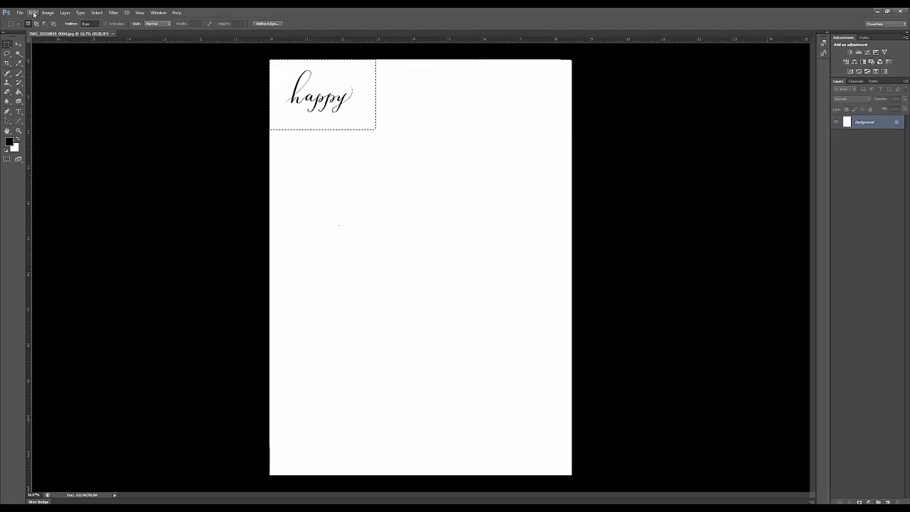
pyautogui.click(33, 13)
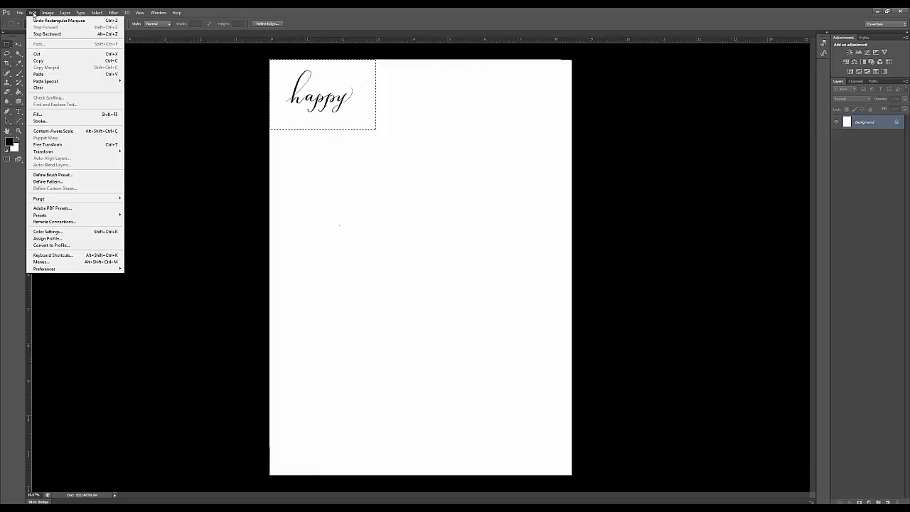
pyautogui.click(37, 55)
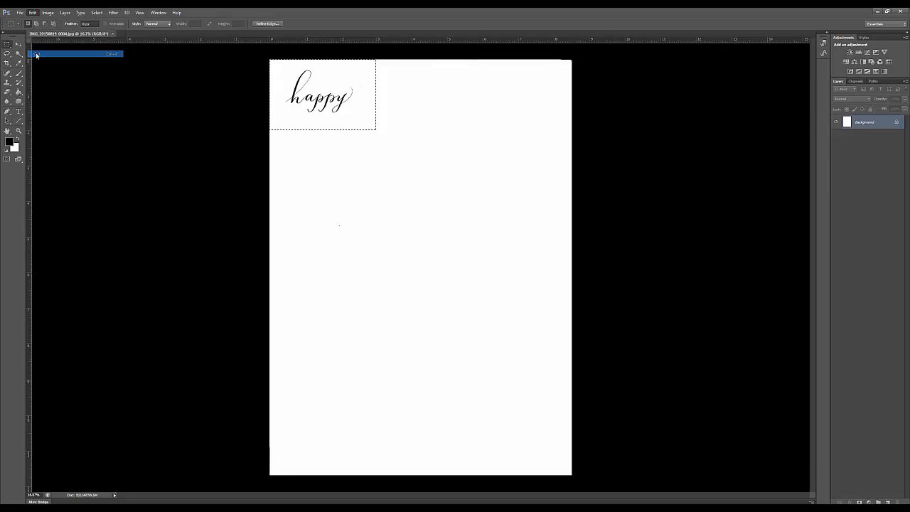
# Create a 1794 × 1194 pixel, 600 pixels/inch RGB document with a white background from the Clipboard preset and paste the cut lettering
pyautogui.click(19, 13)
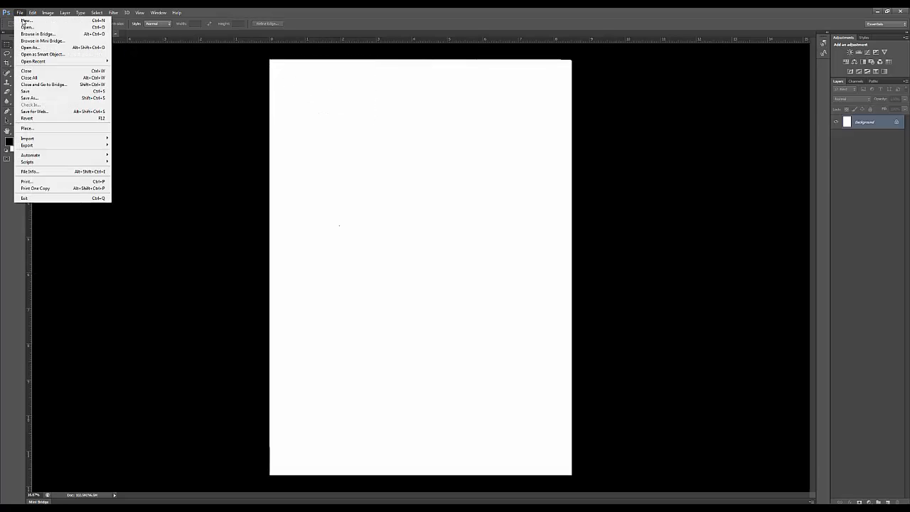
pyautogui.click(23, 21)
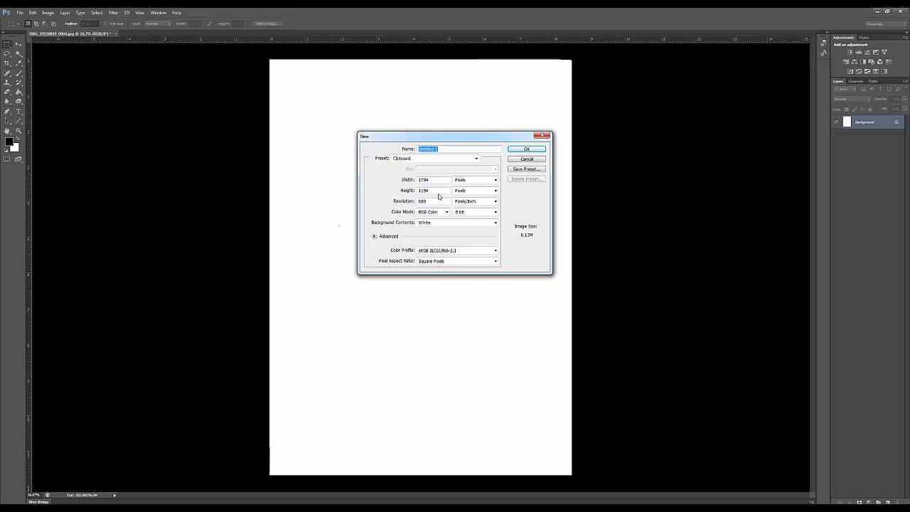
pyautogui.click(527, 149)
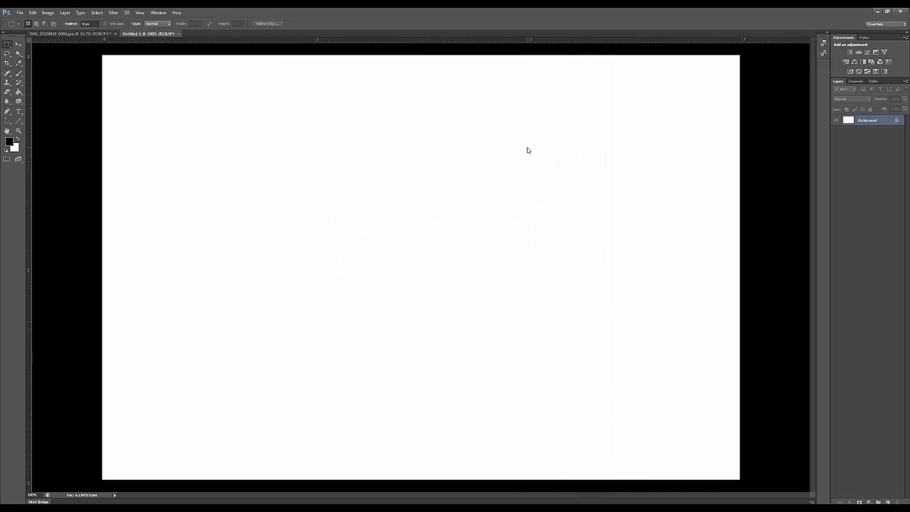
pyautogui.click(32, 12)
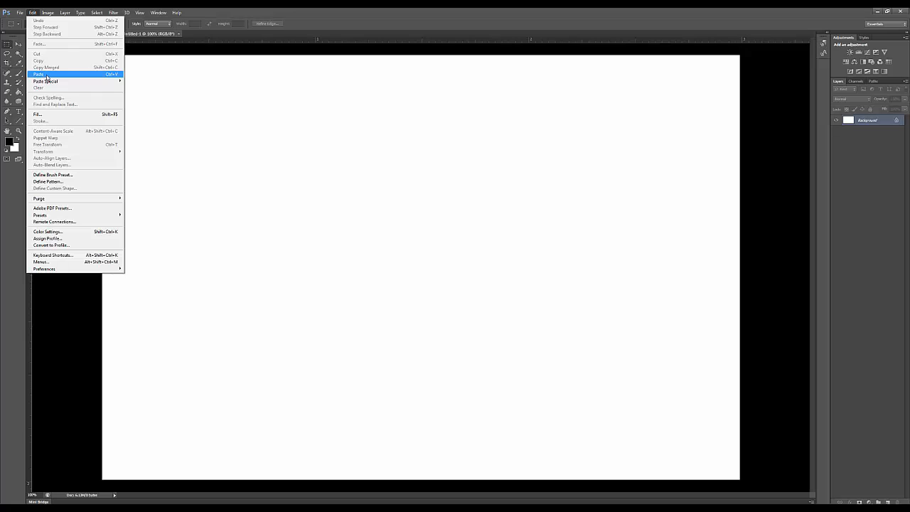
pyautogui.click(39, 74)
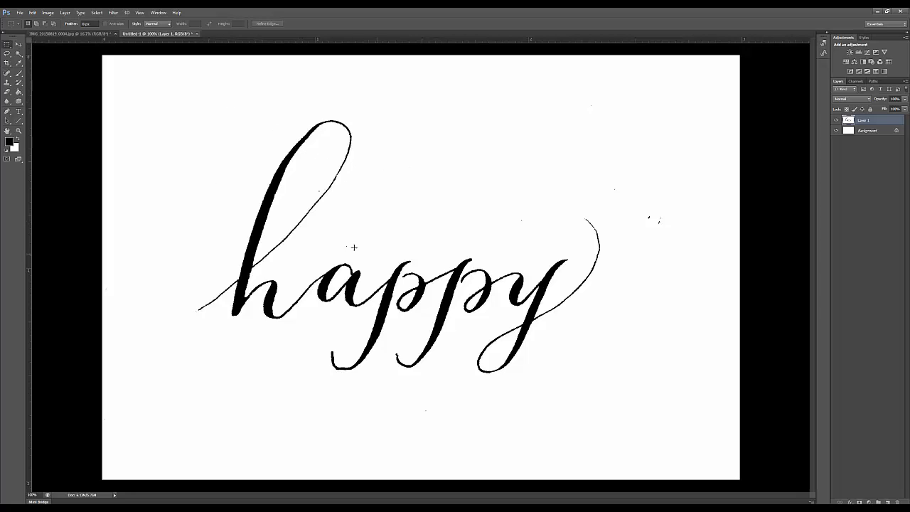
# Compare the whole word at 100% with magnified views up to 500% to examine the edge quality of the lettering
pyautogui.click(141, 12)
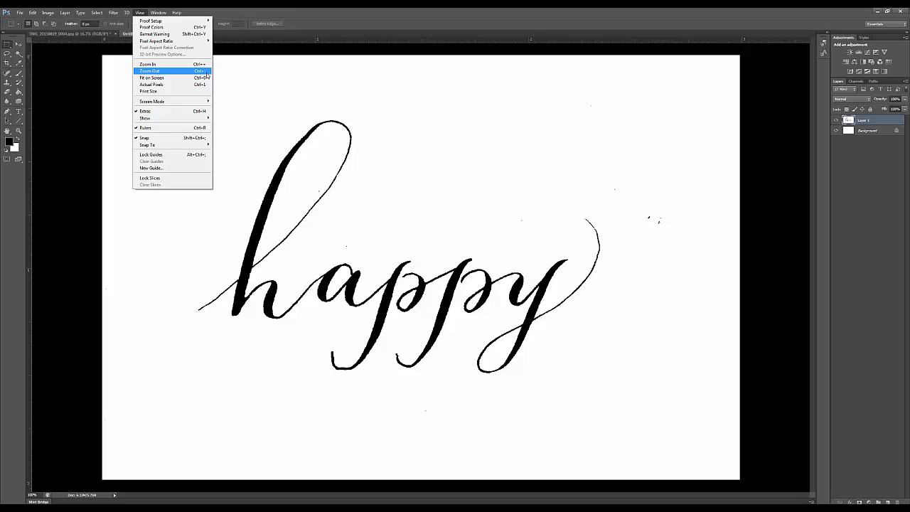
pyautogui.click(301, 96)
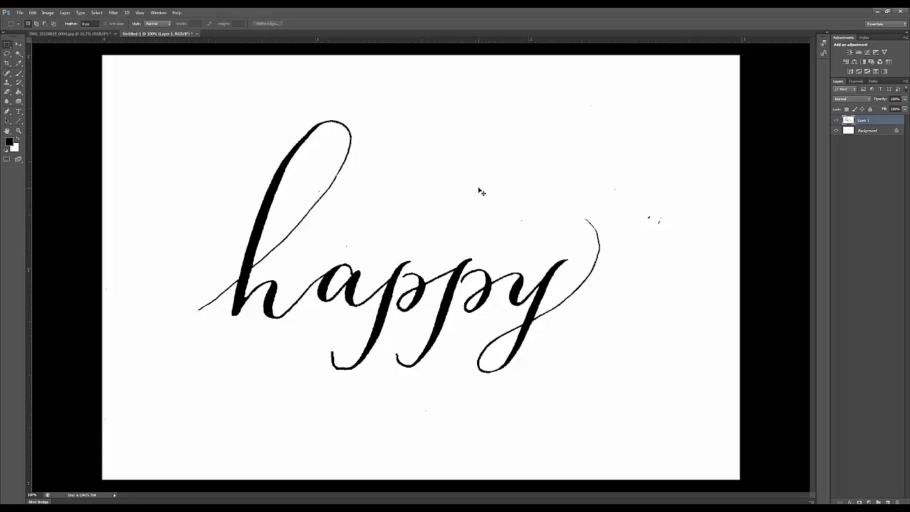
pyautogui.hotkey('ctrl', '+')
pyautogui.hotkey('ctrl', '+')
pyautogui.hotkey('ctrl', '+')
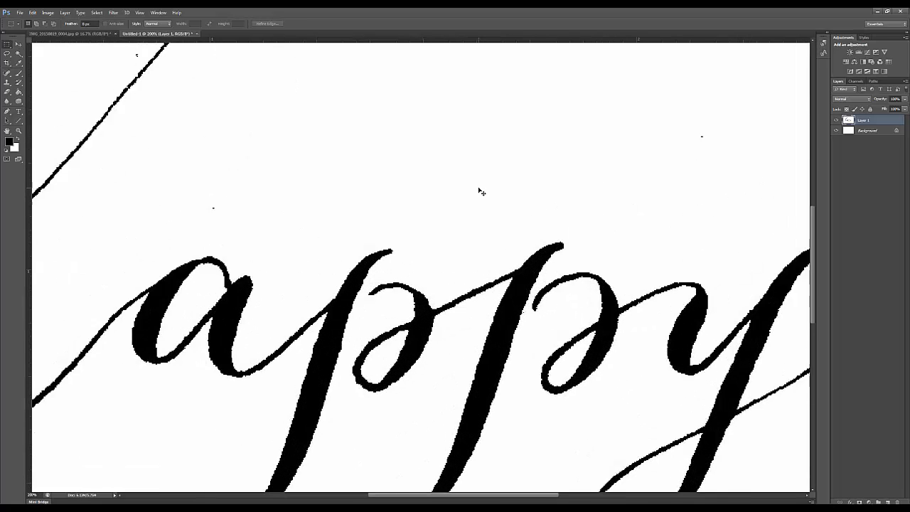
pyautogui.hotkey('ctrl', '+')
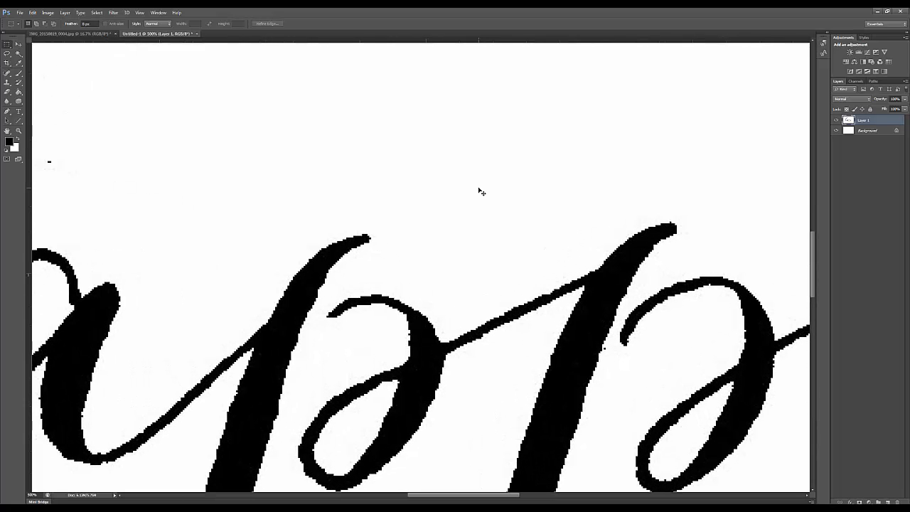
pyautogui.hotkey('ctrl', '-')
pyautogui.hotkey('ctrl', '-')
pyautogui.hotkey('ctrl', '-')
pyautogui.hotkey('ctrl', '-')
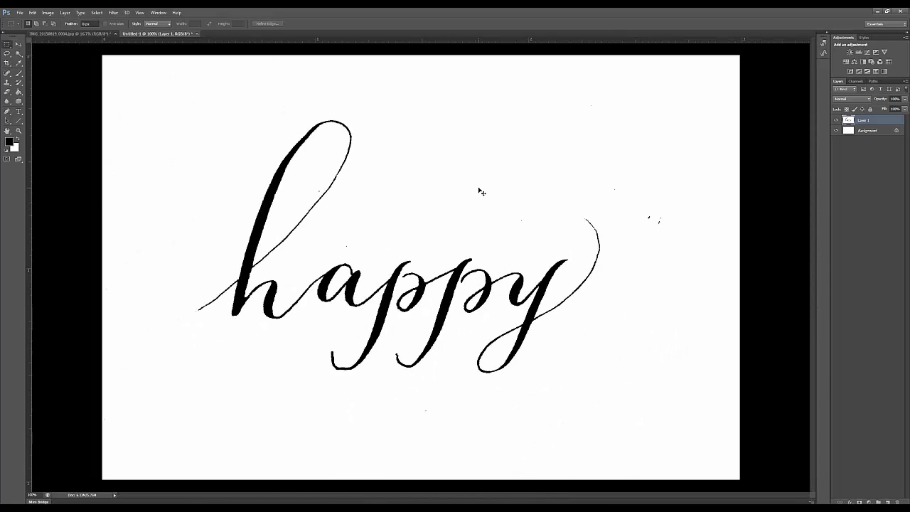
pyautogui.hotkey('ctrl', '+')
pyautogui.hotkey('ctrl', '+')
pyautogui.hotkey('ctrl', '+')
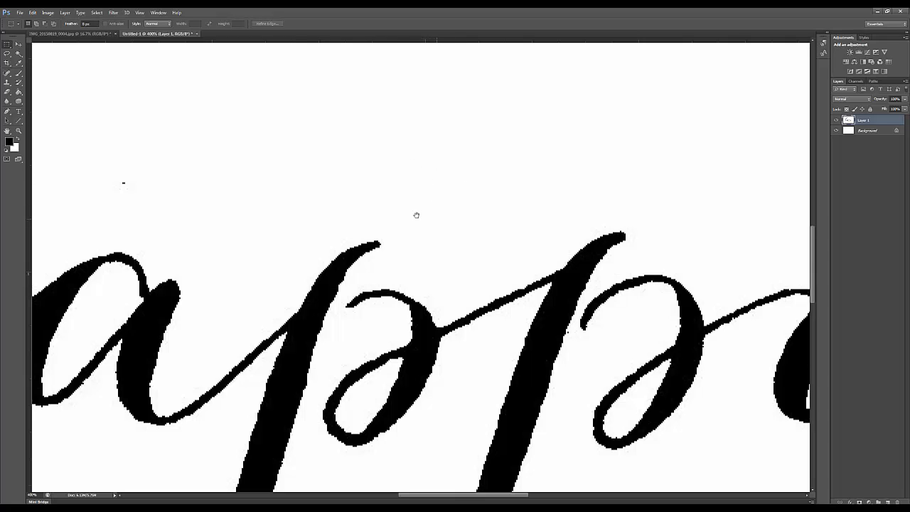
# Inspect the stroke edges and stray specks along the whole word "happy" at 400% to 500% magnification
pyautogui.moveTo(448, 242); pyautogui.dragTo(464, 227)
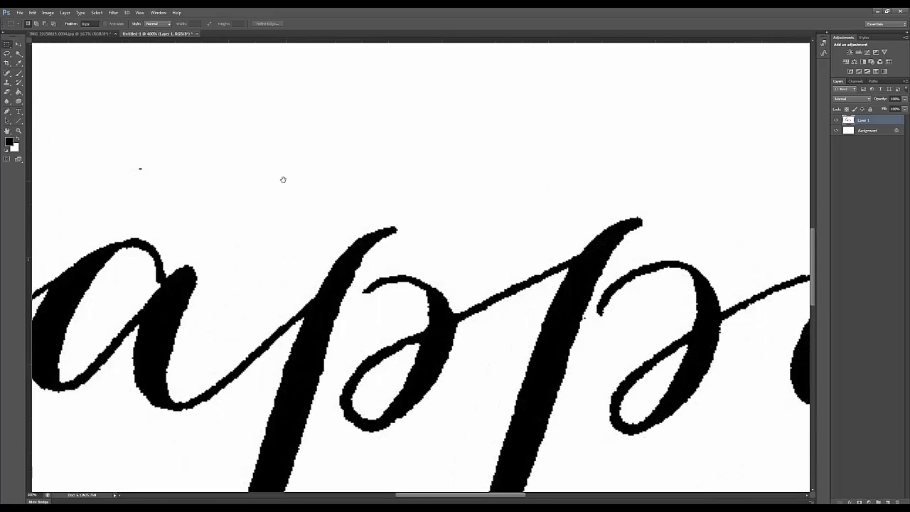
pyautogui.moveTo(243, 185); pyautogui.dragTo(612, 234)
pyautogui.moveTo(380, 139); pyautogui.dragTo(372, 322)
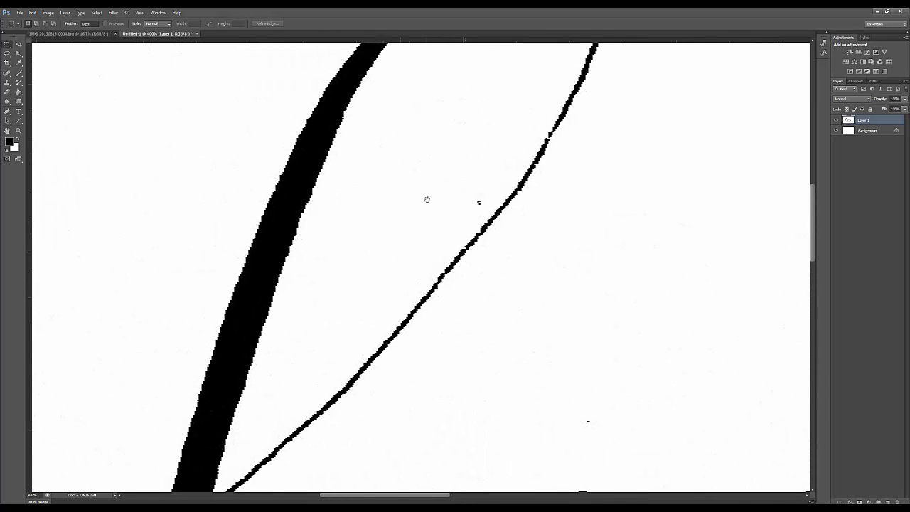
pyautogui.moveTo(467, 140); pyautogui.dragTo(387, 327)
pyautogui.moveTo(569, 455); pyautogui.dragTo(297, 152)
pyautogui.moveTo(391, 247); pyautogui.dragTo(333, 167)
pyautogui.moveTo(513, 302); pyautogui.dragTo(281, 138)
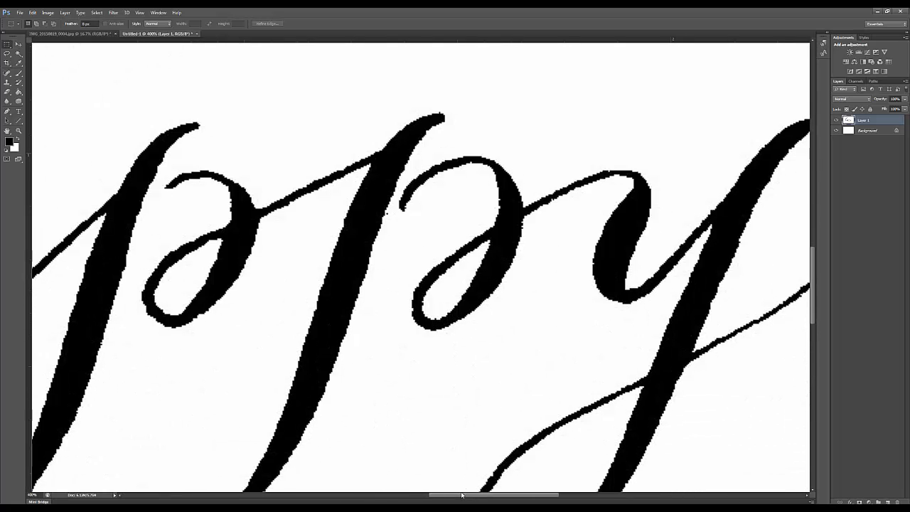
pyautogui.moveTo(461, 496); pyautogui.dragTo(429, 497)
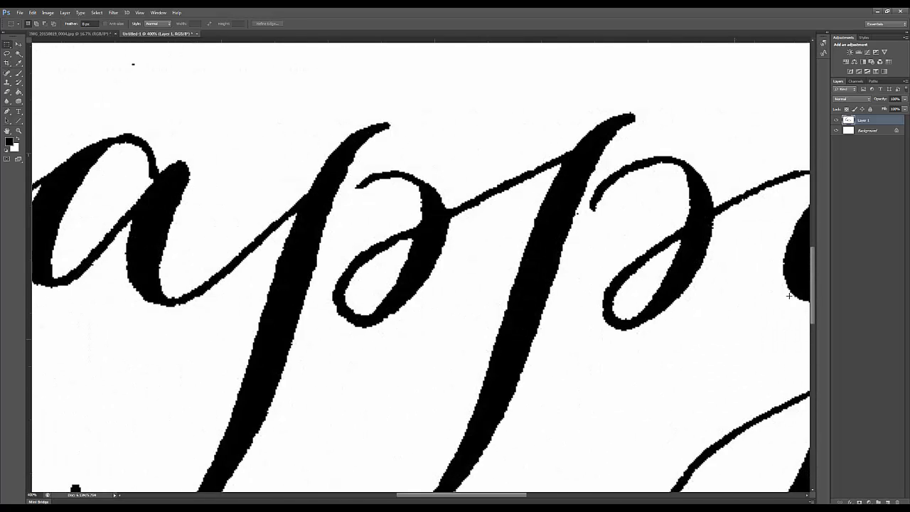
pyautogui.moveTo(814, 292); pyautogui.dragTo(812, 266)
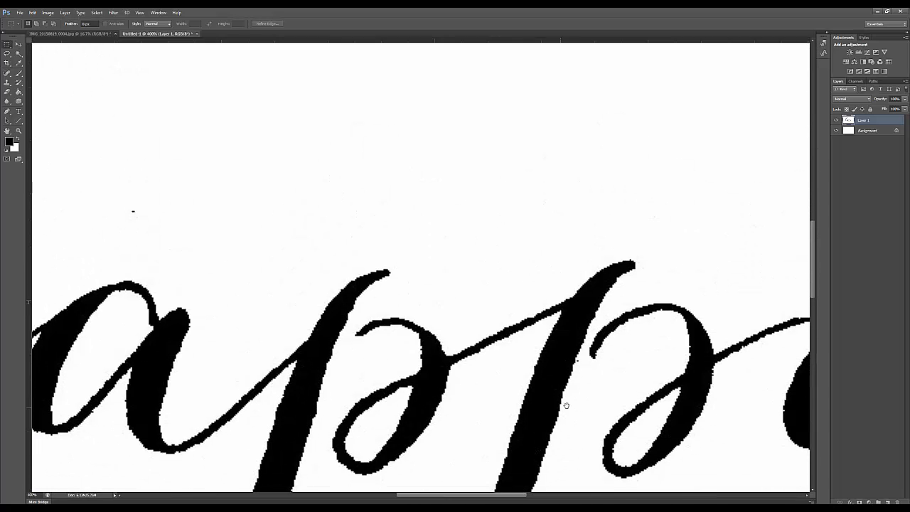
pyautogui.moveTo(567, 405); pyautogui.dragTo(271, 247)
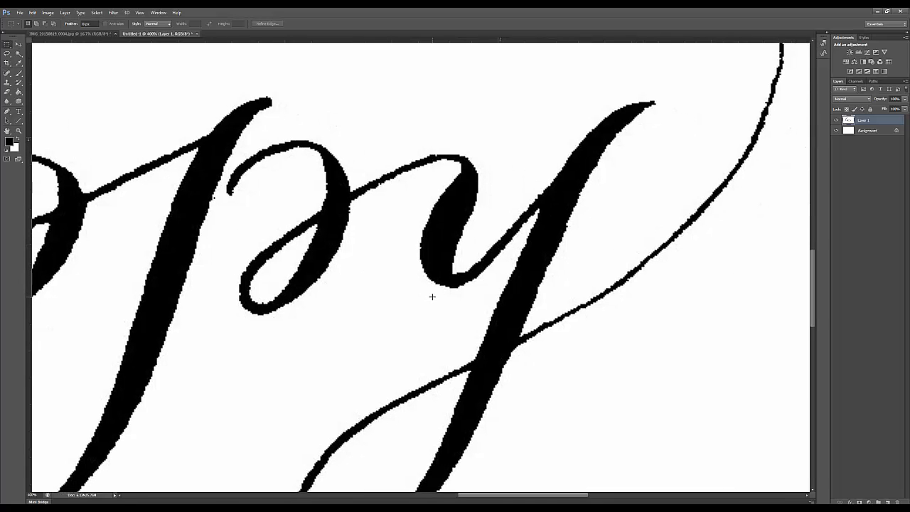
pyautogui.moveTo(516, 317); pyautogui.dragTo(522, 340)
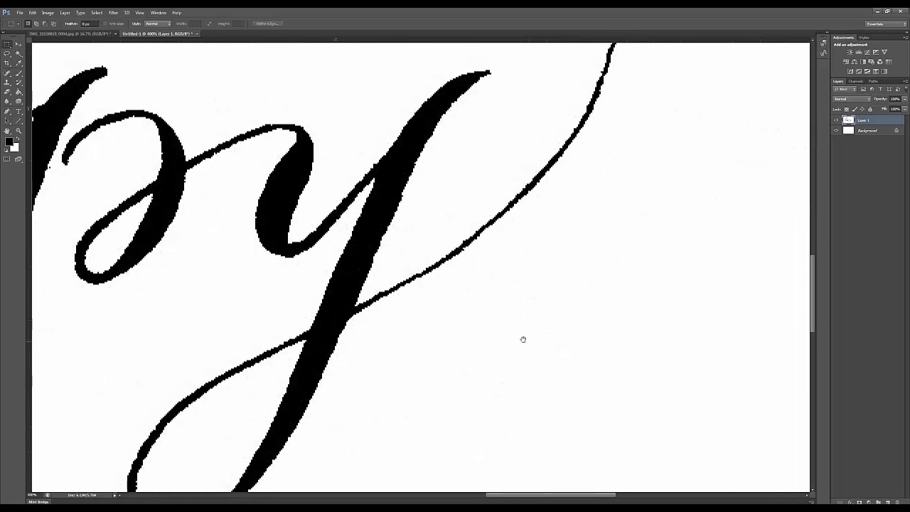
pyautogui.moveTo(383, 303)
pyautogui.mouseDown()
pyautogui.moveTo(545, 317)
pyautogui.moveTo(704, 359)
pyautogui.mouseUp()
pyautogui.moveTo(341, 301)
pyautogui.mouseDown()
pyautogui.moveTo(400, 179)
pyautogui.moveTo(421, 163)
pyautogui.mouseUp()
pyautogui.moveTo(431, 299)
pyautogui.mouseDown()
pyautogui.moveTo(534, 360)
pyautogui.moveTo(427, 335)
pyautogui.moveTo(368, 358)
pyautogui.mouseUp()
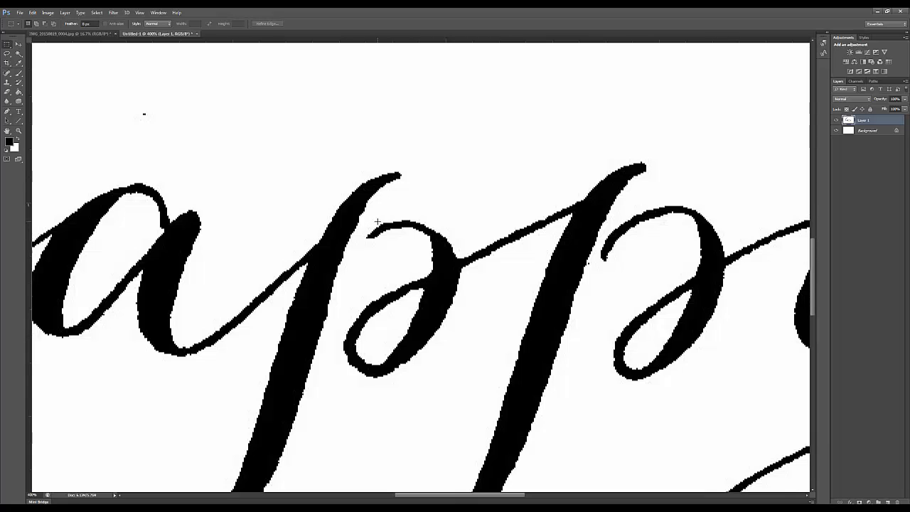
pyautogui.hotkey('ctrl', '+')
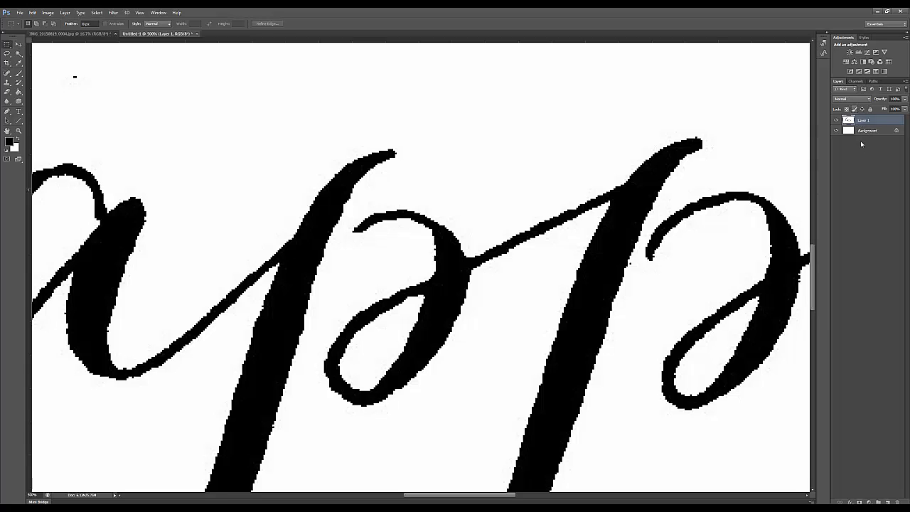
pyautogui.click(158, 12)
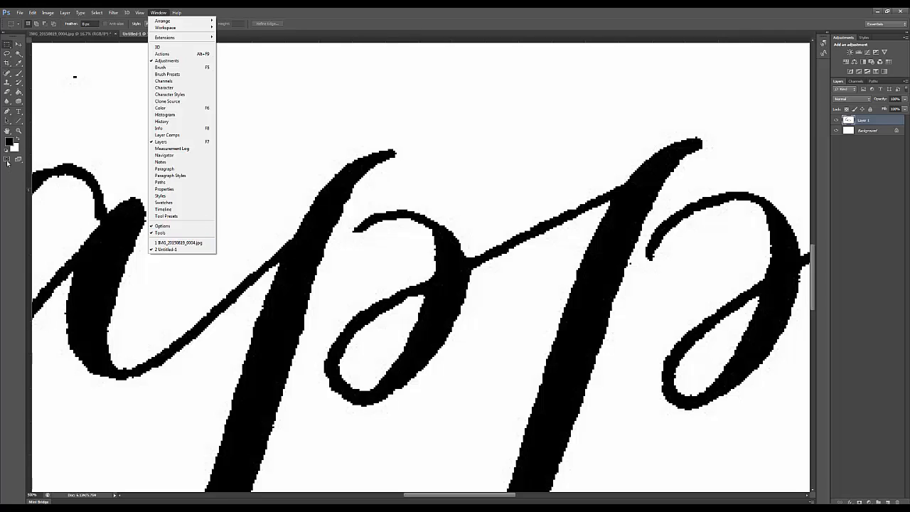
pyautogui.click(498, 12)
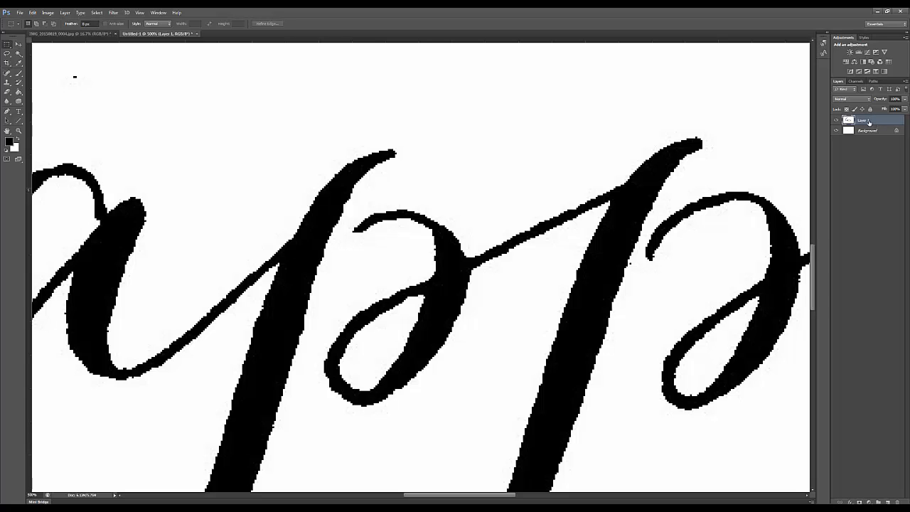
# Check the pasted lettering layer by toggling its visibility, and merge it down into the Background layer
pyautogui.hotkey('ctrl', '1')
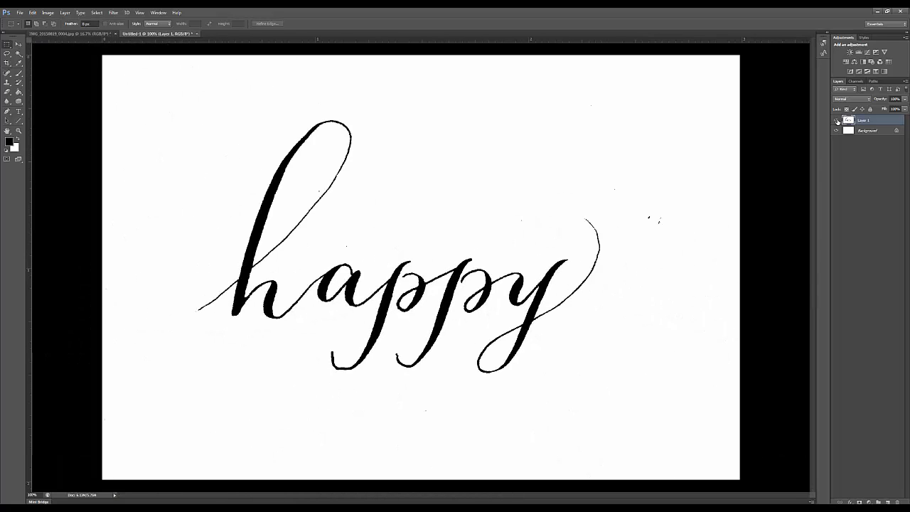
pyautogui.click(838, 120)
pyautogui.click(837, 121)
pyautogui.click(872, 131)
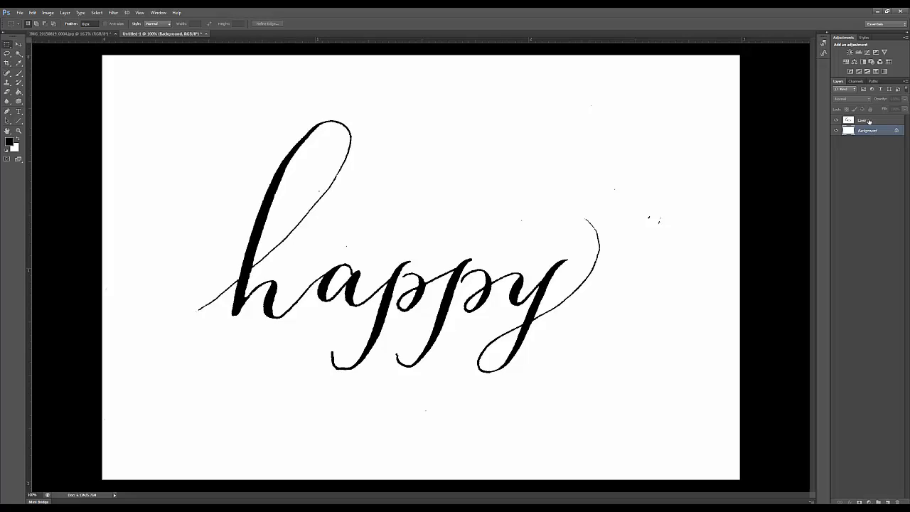
pyautogui.click(869, 121)
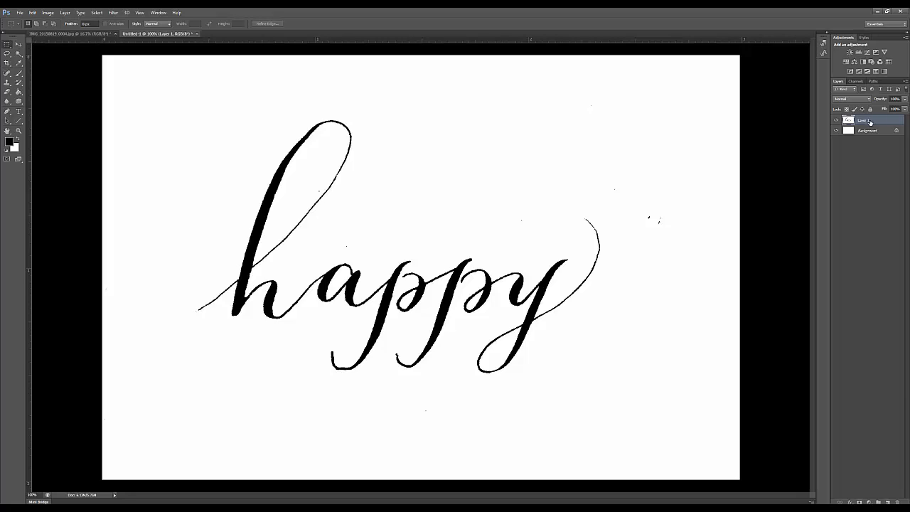
pyautogui.rightClick(870, 122)
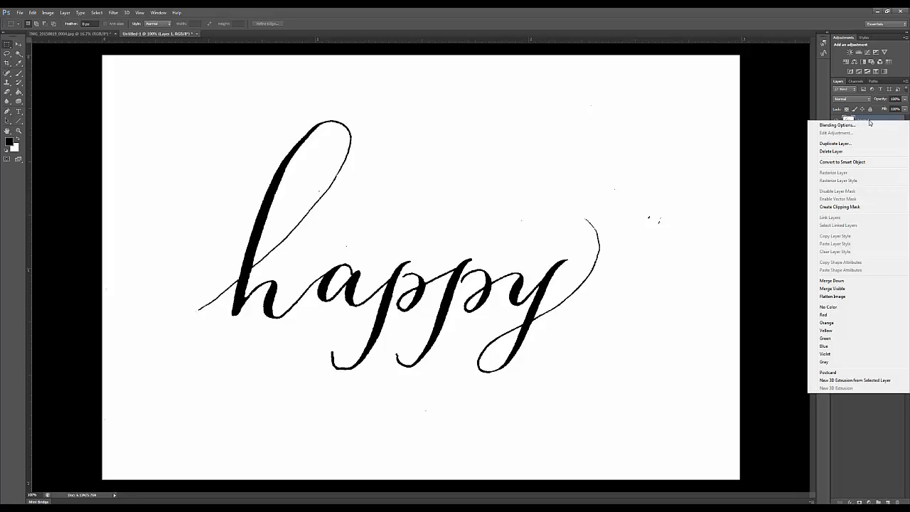
pyautogui.click(833, 281)
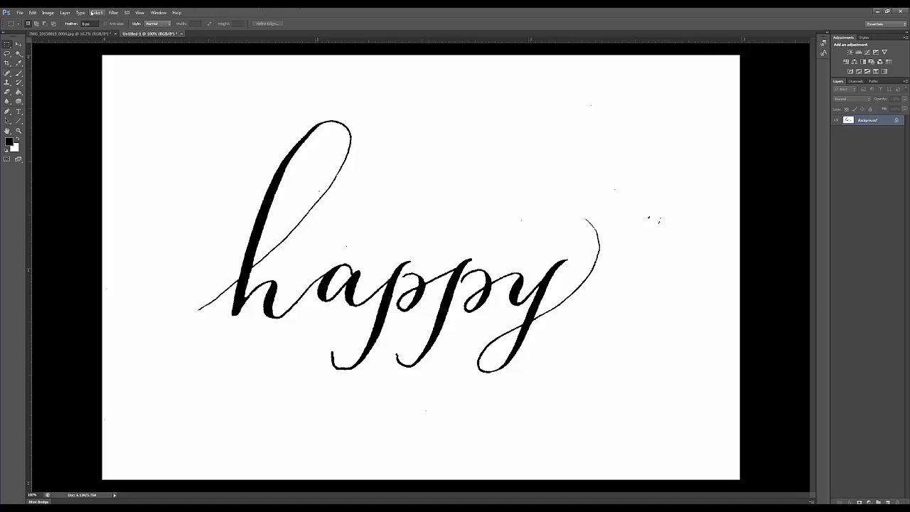
# Add a Levels adjustment layer above the Background layer
pyautogui.click(48, 12)
pyautogui.moveTo(86, 30)
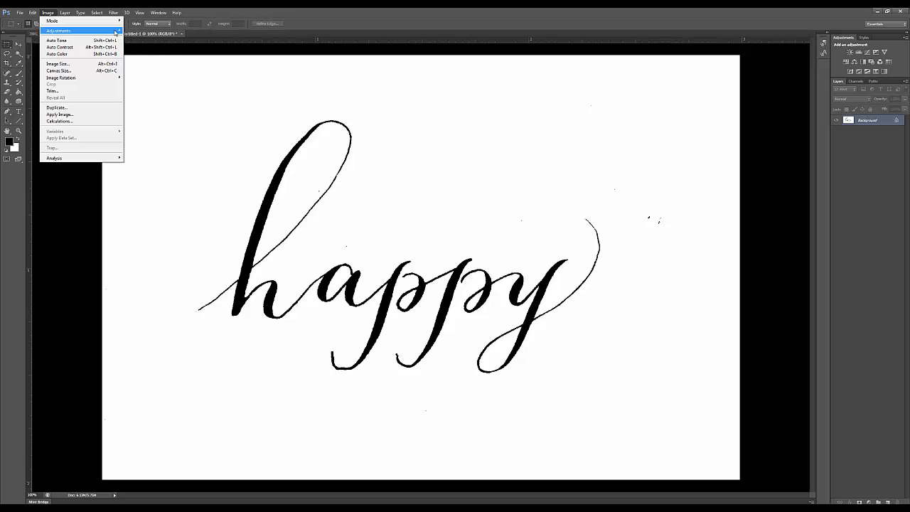
pyautogui.click(49, 11)
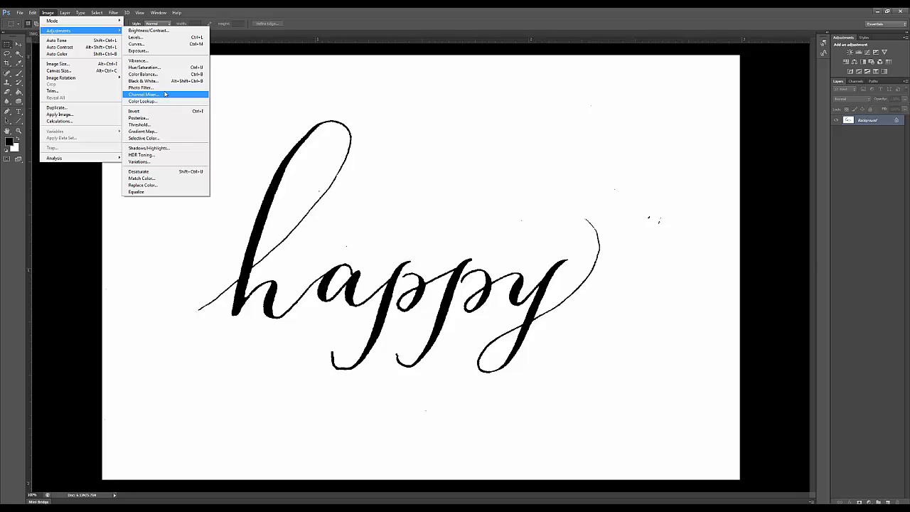
pyautogui.click(882, 40)
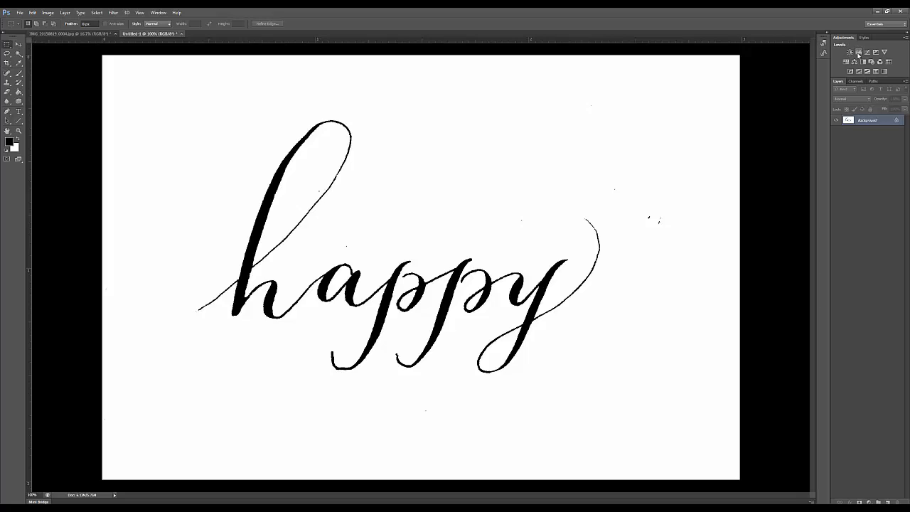
pyautogui.click(859, 53)
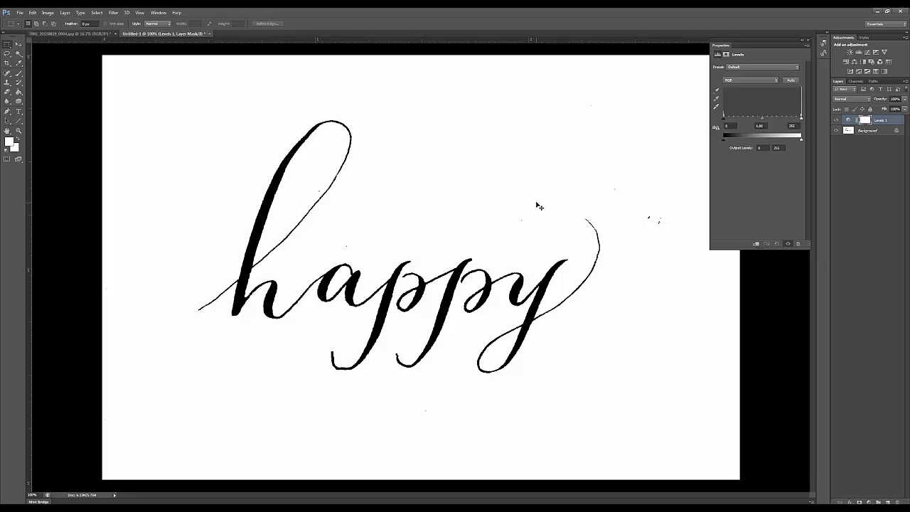
# Set the Levels white point by sampling the paper background, and use the black point eyedropper for the black lettering
pyautogui.hotkey('ctrl', '+')
pyautogui.hotkey('ctrl', '+')
pyautogui.hotkey('ctrl', '+')
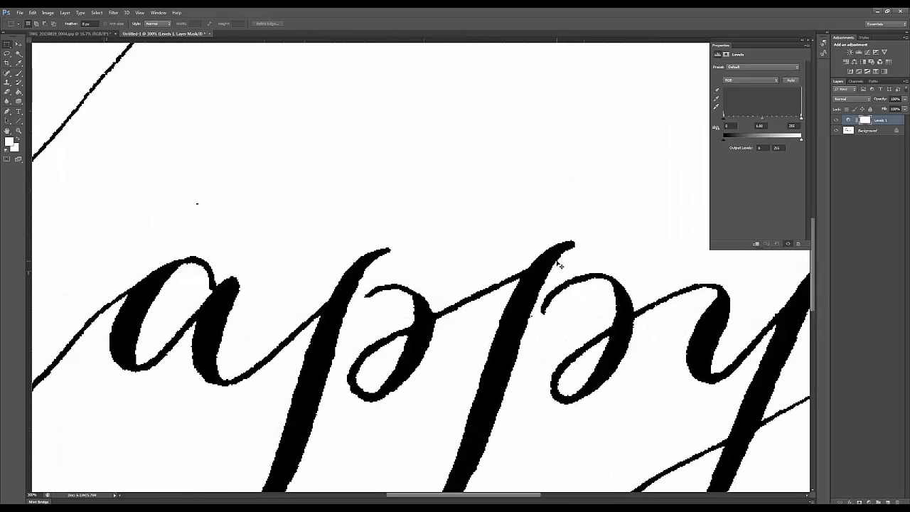
pyautogui.hotkey('ctrl', '+')
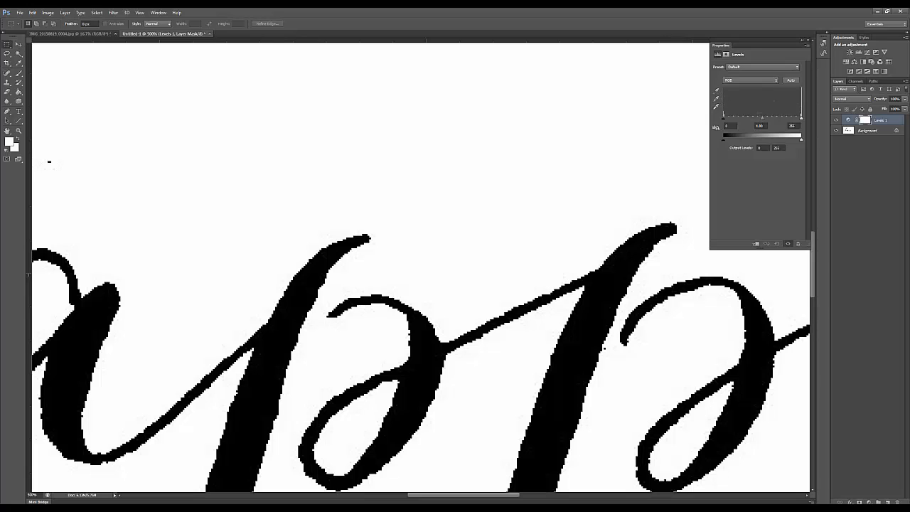
pyautogui.click(717, 107)
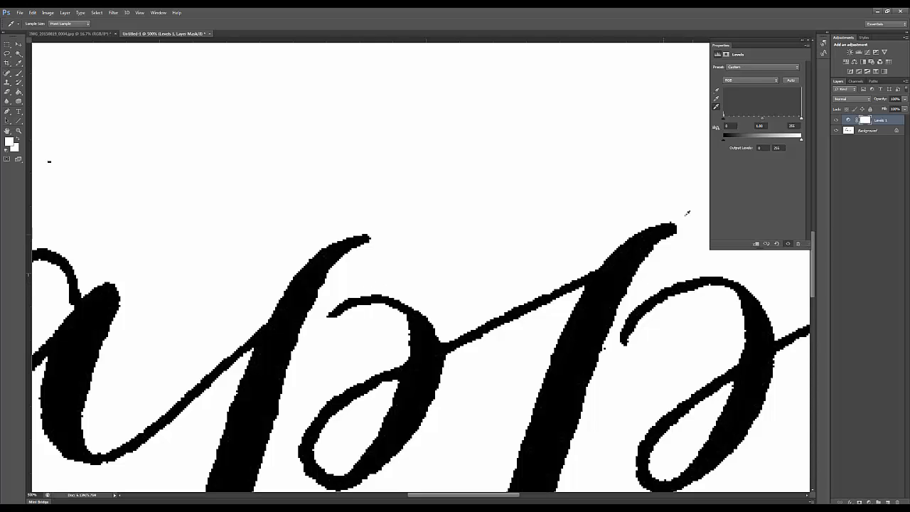
pyautogui.click(717, 91)
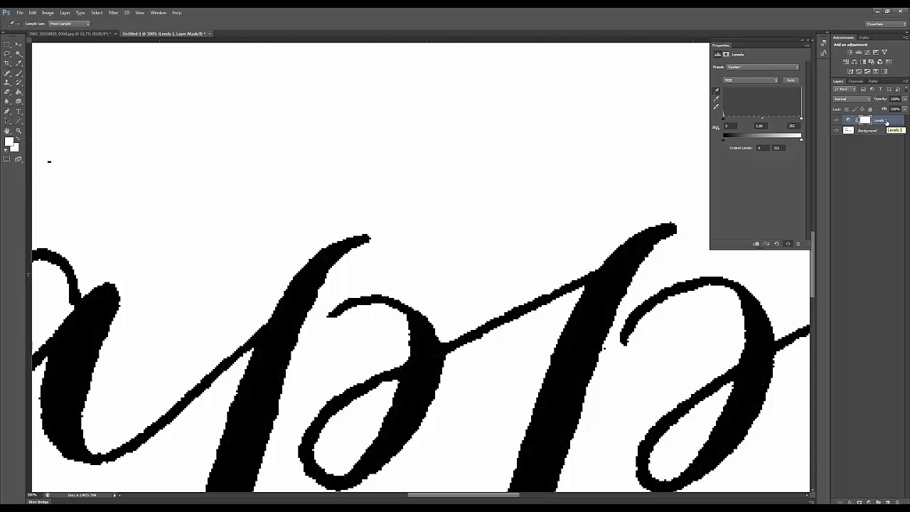
# Compare the lettering with and without the Levels adjustment, and merge the adjustment down into the Background layer
pyautogui.click(838, 121)
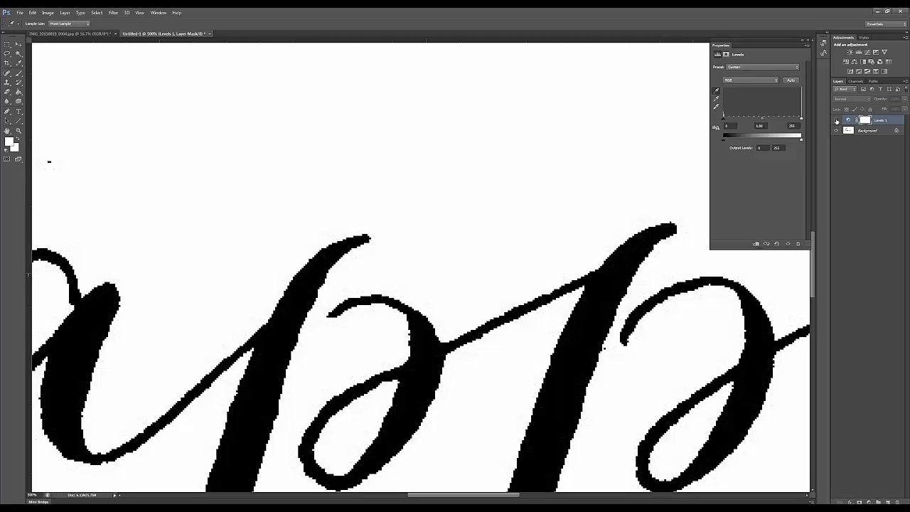
pyautogui.click(837, 121)
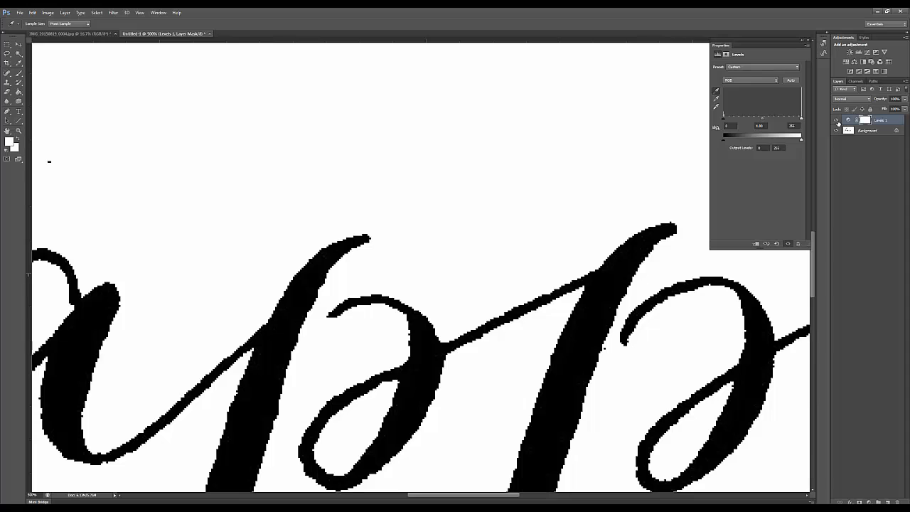
pyautogui.rightClick(883, 120)
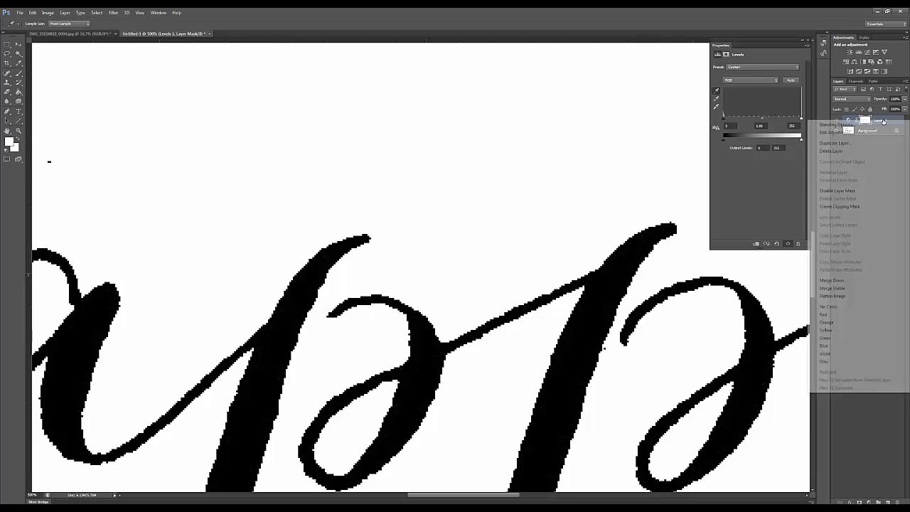
pyautogui.click(843, 284)
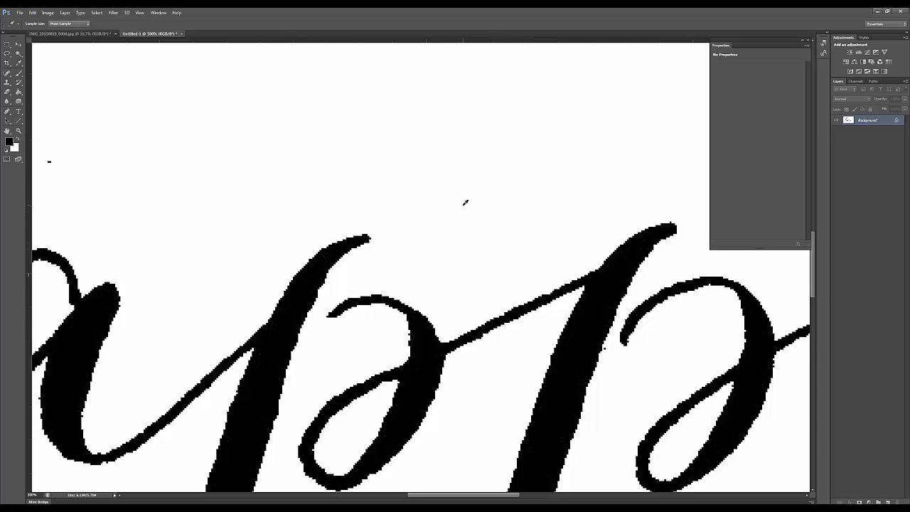
# Erase the stray specks around the loop of the h, above the word and beyond the y's tail with the Eraser tool
pyautogui.hotkey('ctrl', '-')
pyautogui.hotkey('ctrl', '-')
pyautogui.hotkey('ctrl', '-')
pyautogui.hotkey('ctrl', '-')
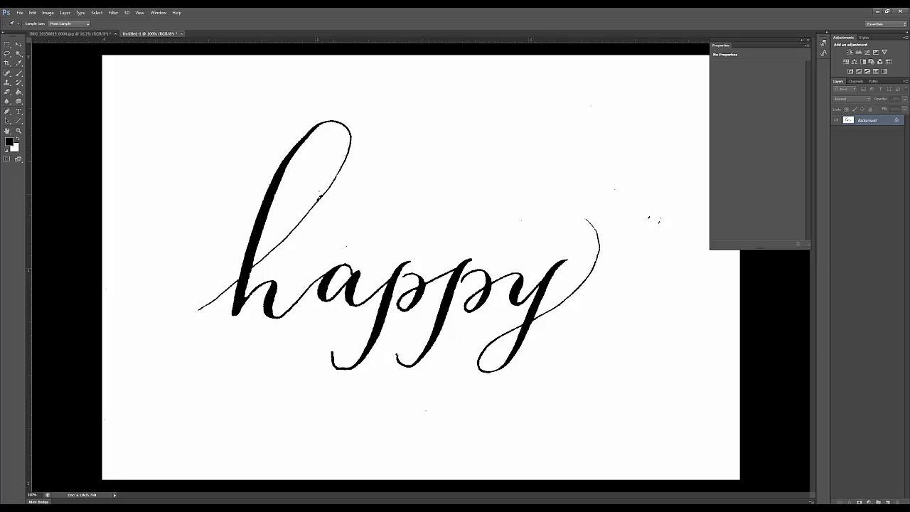
pyautogui.click(7, 93)
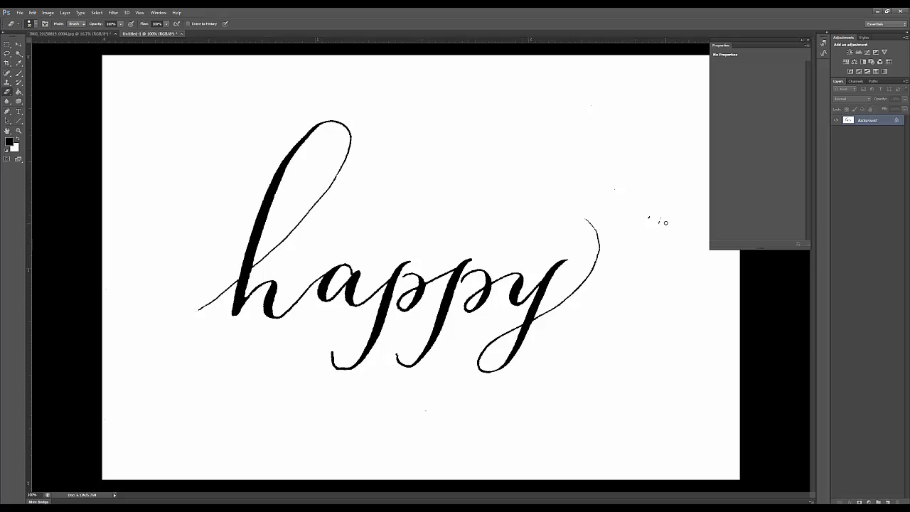
pyautogui.click(659, 221)
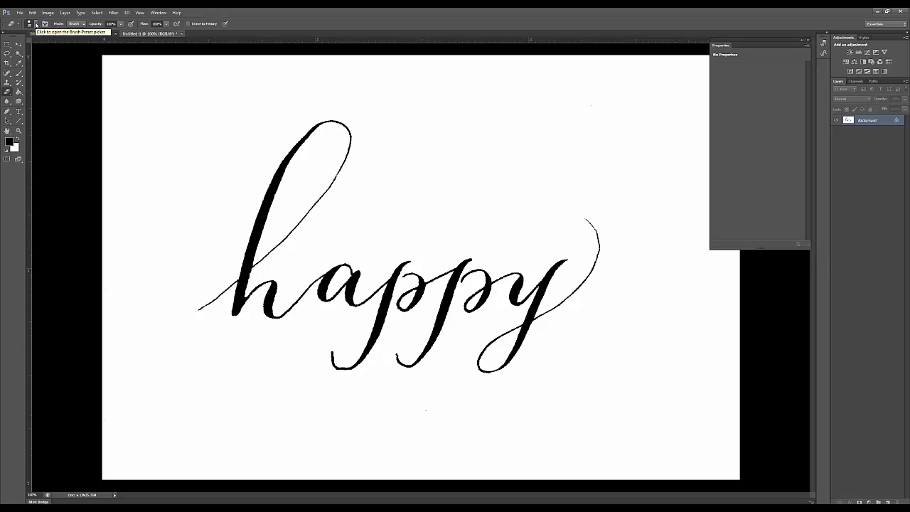
# Erase the speck below the word with an enlarged eraser, and step back the last erasure at the y's upper tail
pyautogui.click(37, 25)
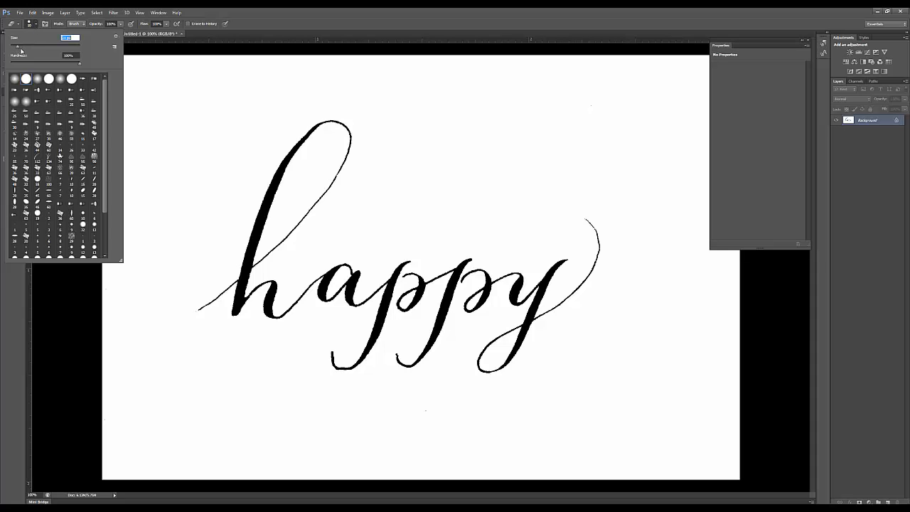
pyautogui.moveTo(21, 51); pyautogui.dragTo(27, 52)
pyautogui.click(202, 140)
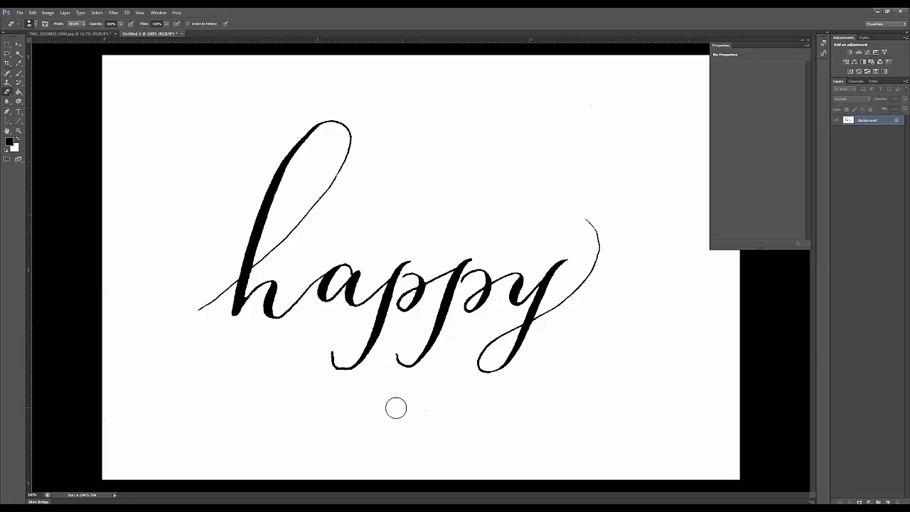
pyautogui.click(426, 414)
pyautogui.click(32, 12)
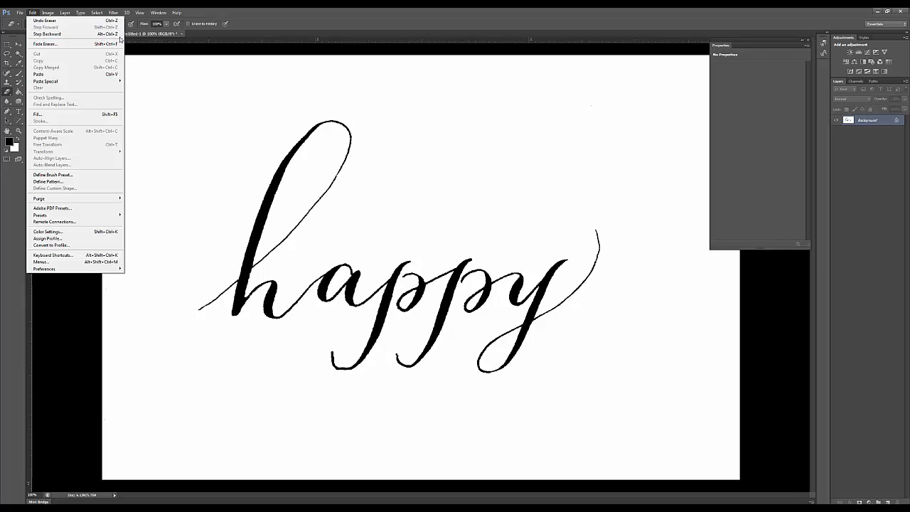
pyautogui.click(71, 34)
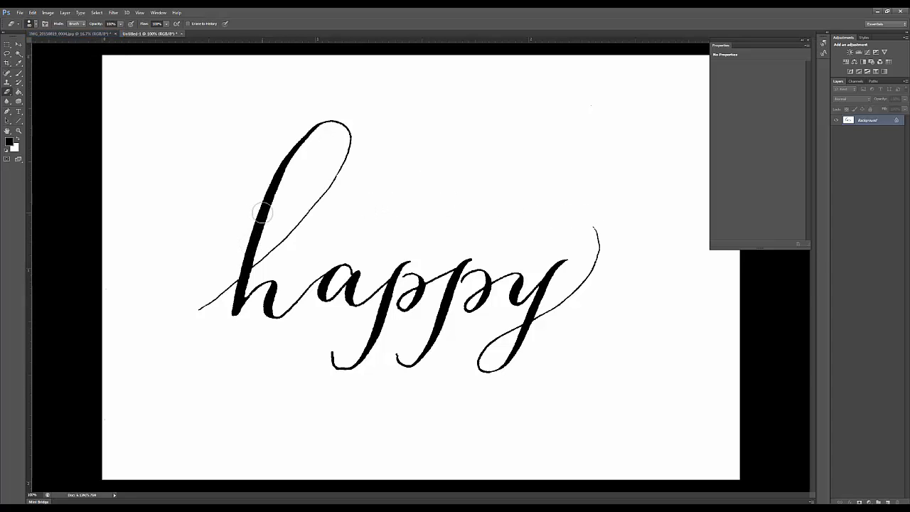
# Fill the gap in the thin loop stroke of the h with a small, fully hard black brush
pyautogui.hotkey('ctrl', '+')
pyautogui.hotkey('ctrl', '+')
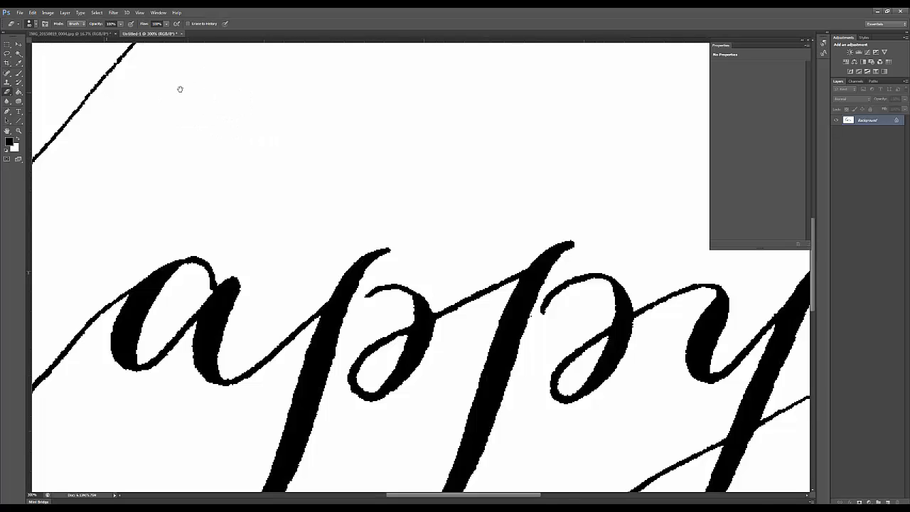
pyautogui.moveTo(181, 89); pyautogui.dragTo(387, 289)
pyautogui.moveTo(424, 222); pyautogui.dragTo(406, 250)
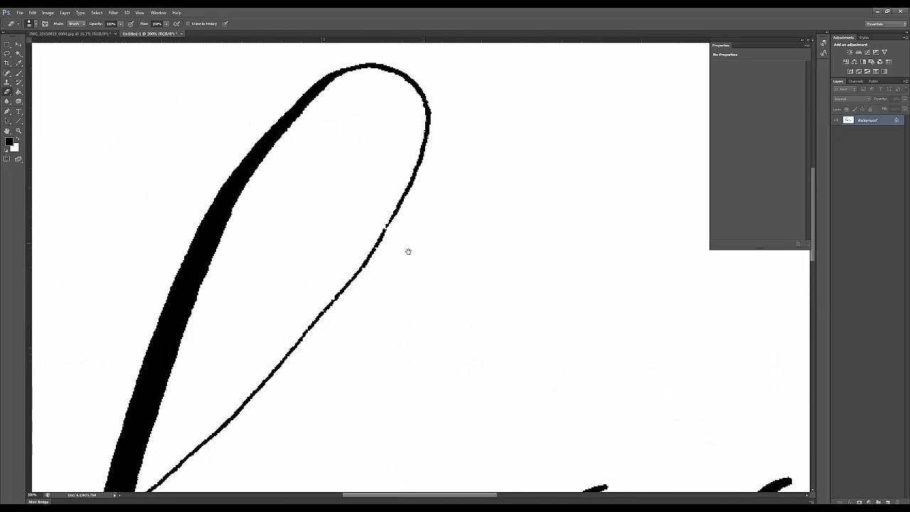
pyautogui.hotkey('ctrl', '+')
pyautogui.hotkey('ctrl', '+')
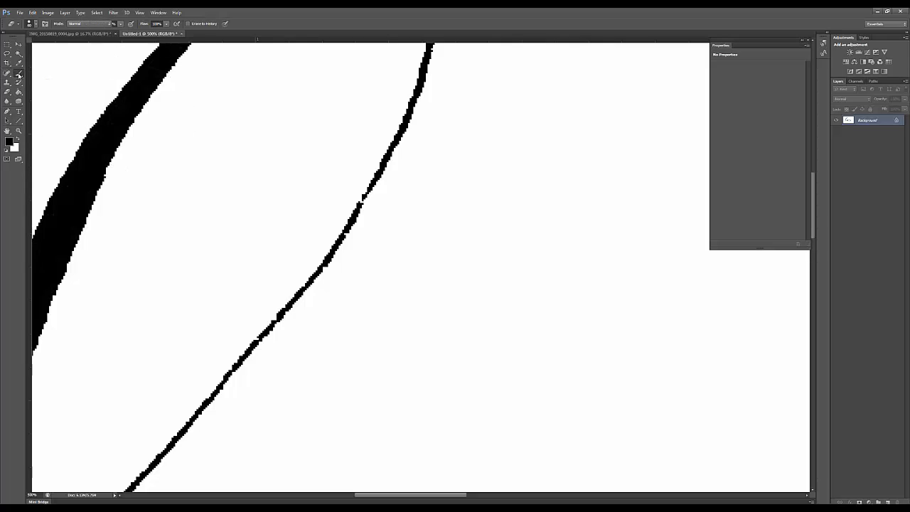
pyautogui.click(19, 75)
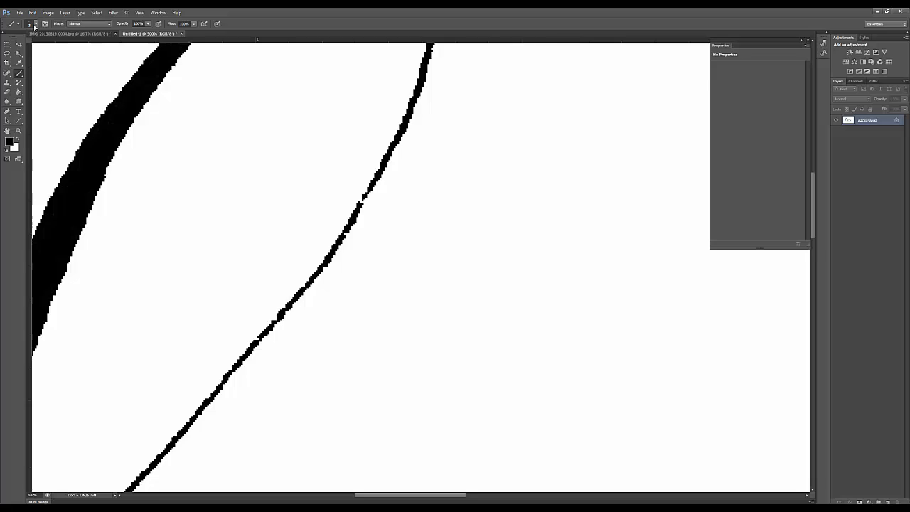
pyautogui.click(34, 26)
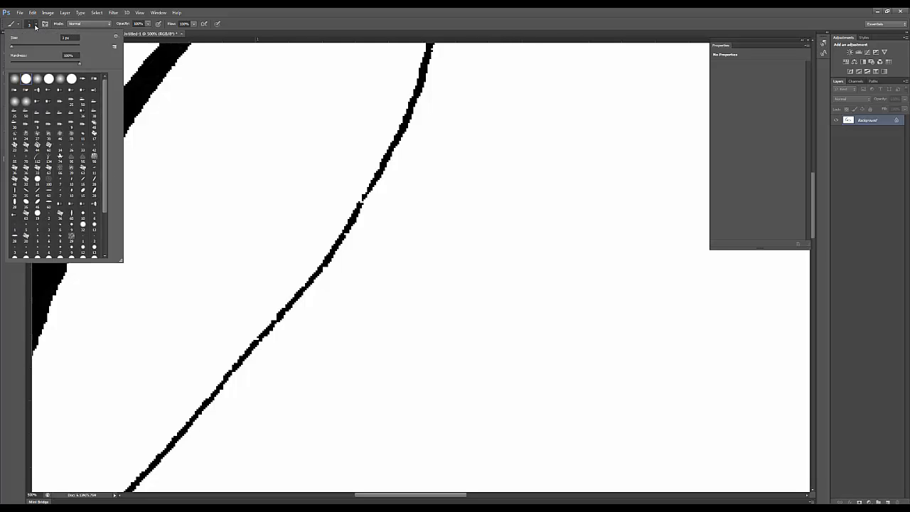
pyautogui.click(37, 26)
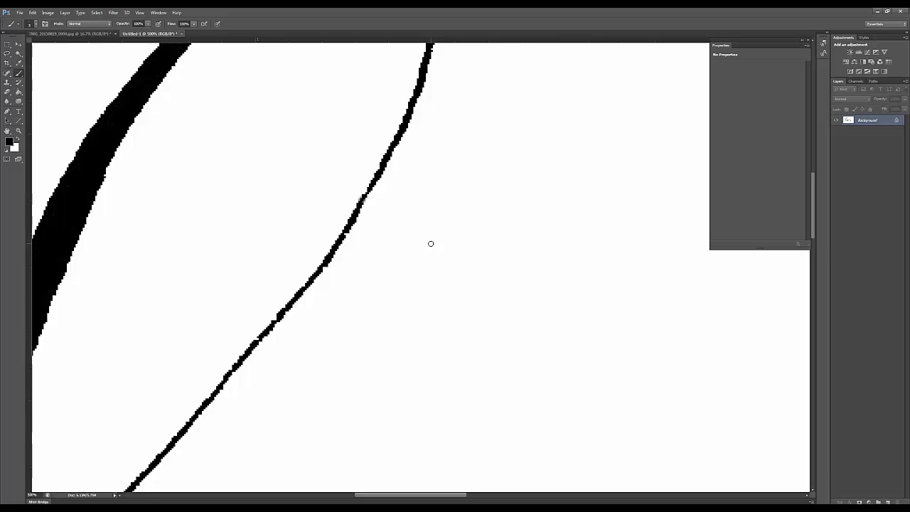
# Clean up the outer edge of the first p's lower hook with a reduced eraser
pyautogui.scroll(-3, 431, 244)
pyautogui.scroll(-1, 456, 268)
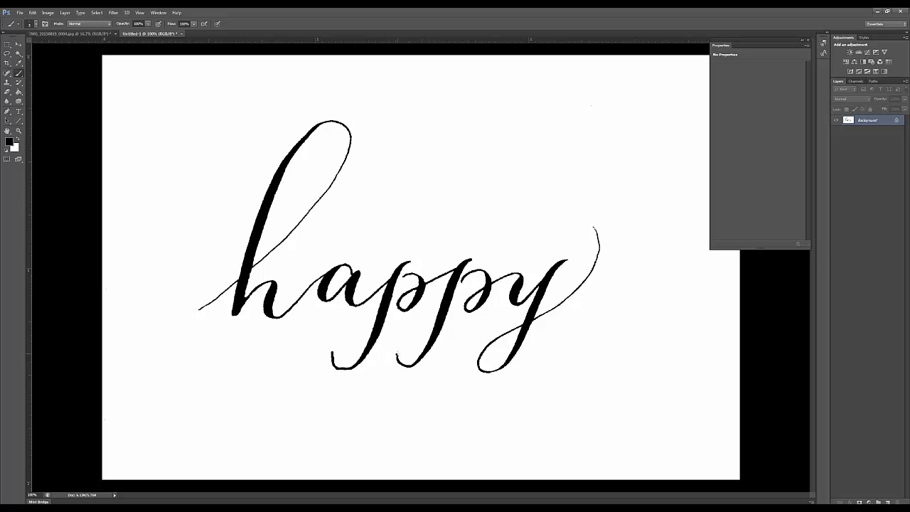
pyautogui.press('e')
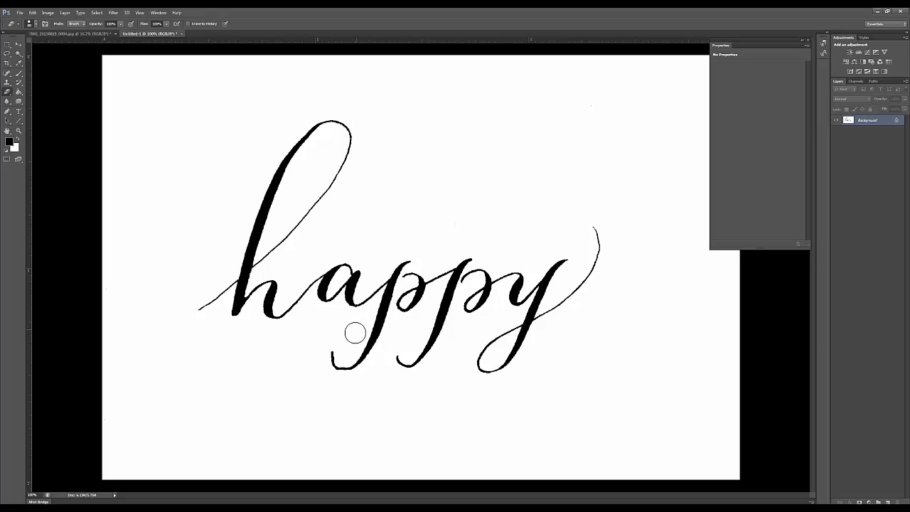
pyautogui.hotkey('ctrl', '+')
pyautogui.hotkey('ctrl', '+')
pyautogui.hotkey('ctrl', '+')
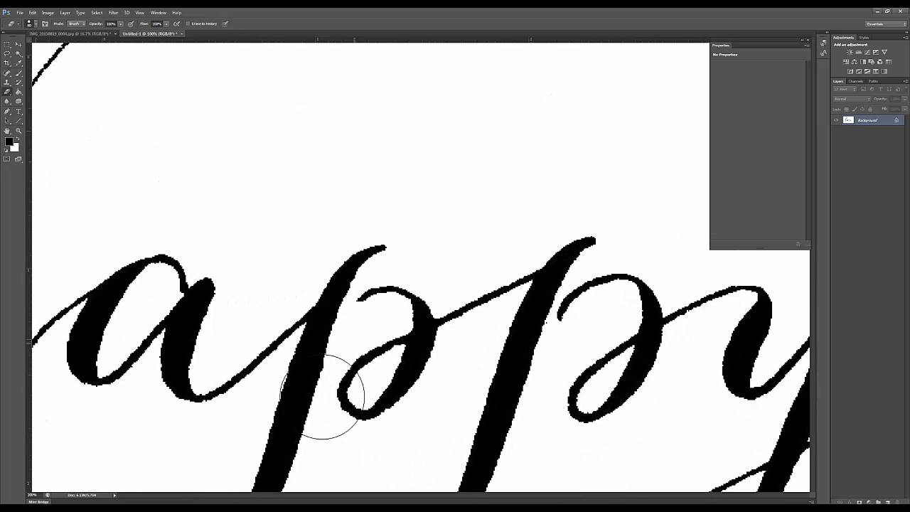
pyautogui.moveTo(258, 389); pyautogui.dragTo(363, 171)
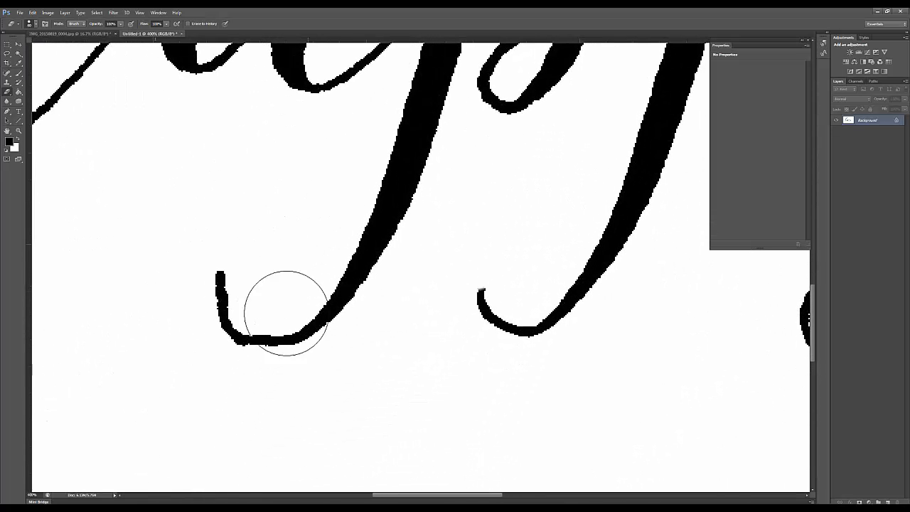
pyautogui.press('[')
pyautogui.press('[')
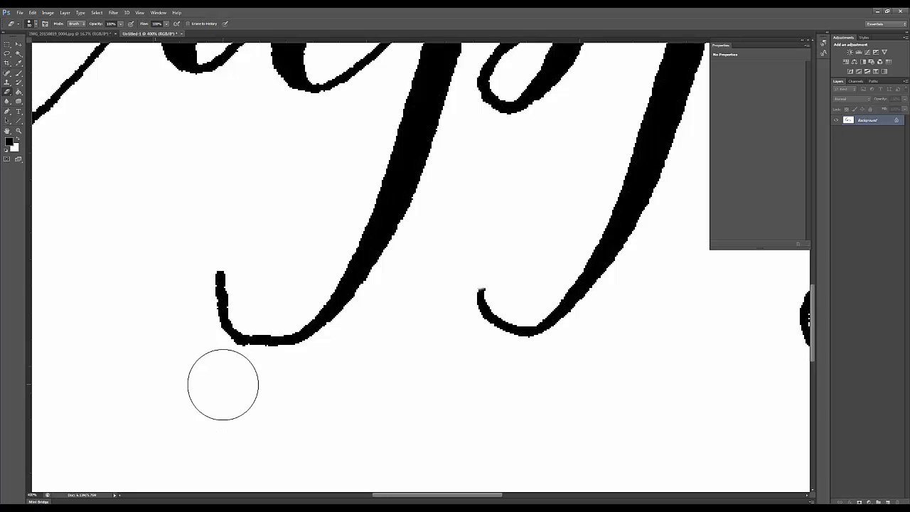
pyautogui.press('[')
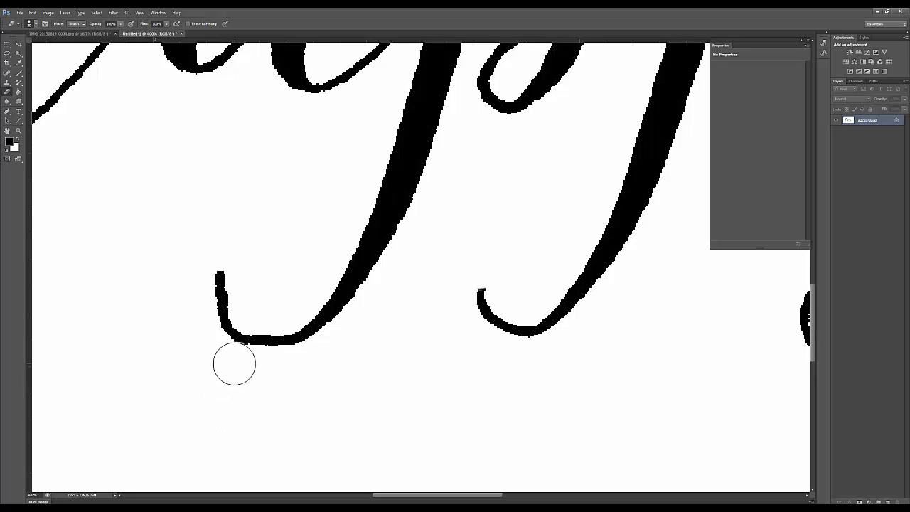
pyautogui.click(224, 360)
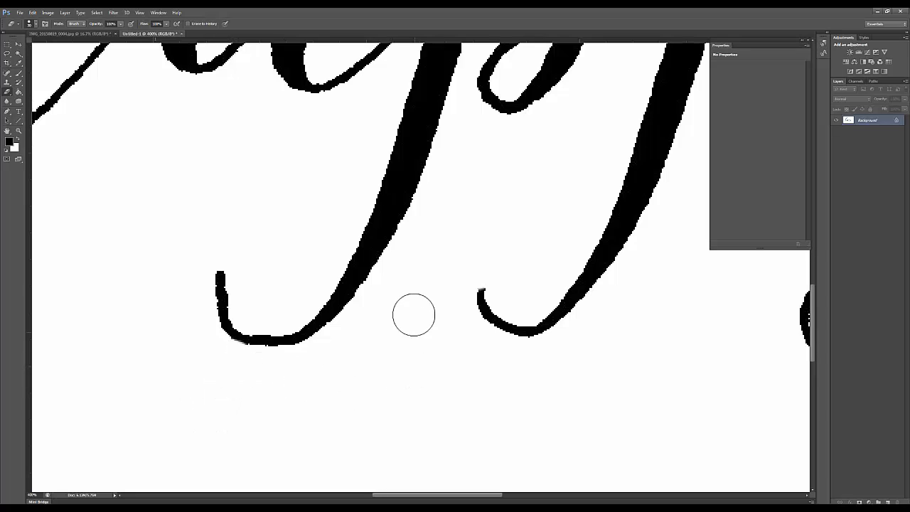
# Shrink the eraser further for fine edge cleanup around the letter a, and review the whole word
pyautogui.moveTo(317, 162); pyautogui.dragTo(323, 383)
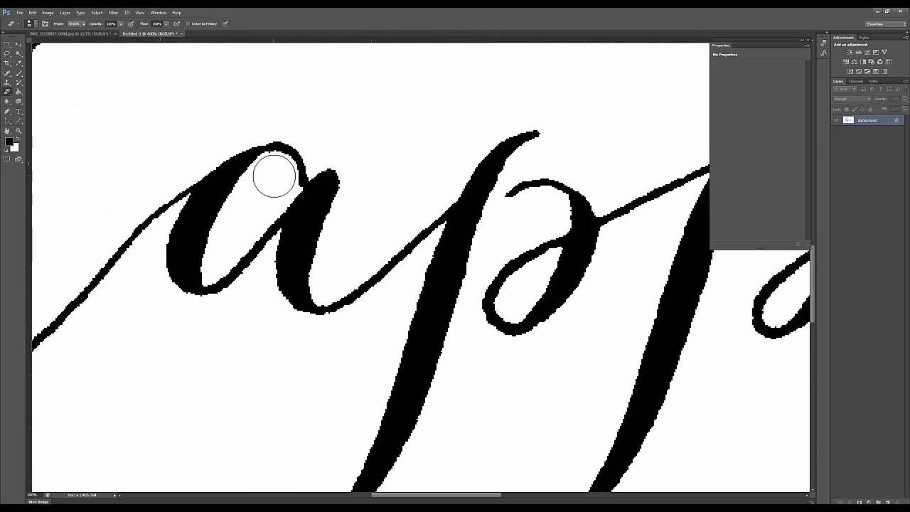
pyautogui.press('[')
pyautogui.press('[')
pyautogui.press('[')
pyautogui.press('[')
pyautogui.scroll(-4, 375, 262)
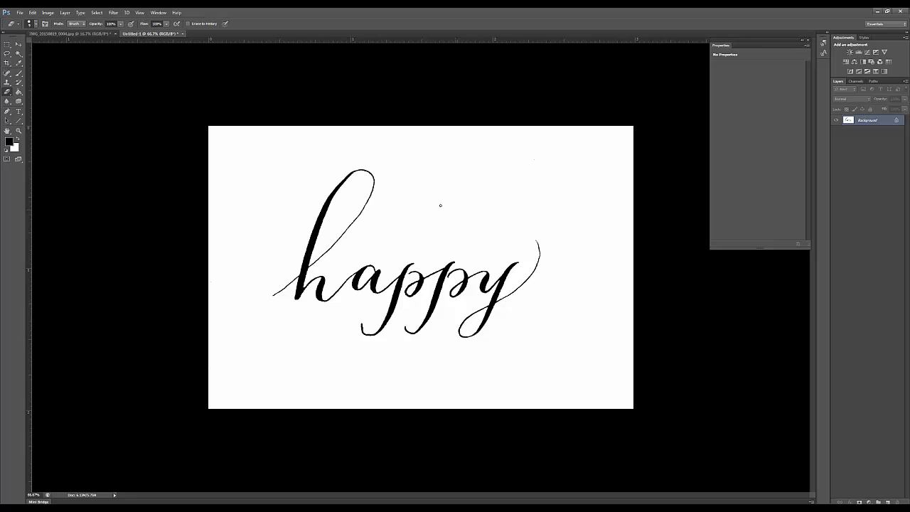
# Save the document as "happy" in Photoshop (PSD) format
pyautogui.click(20, 12)
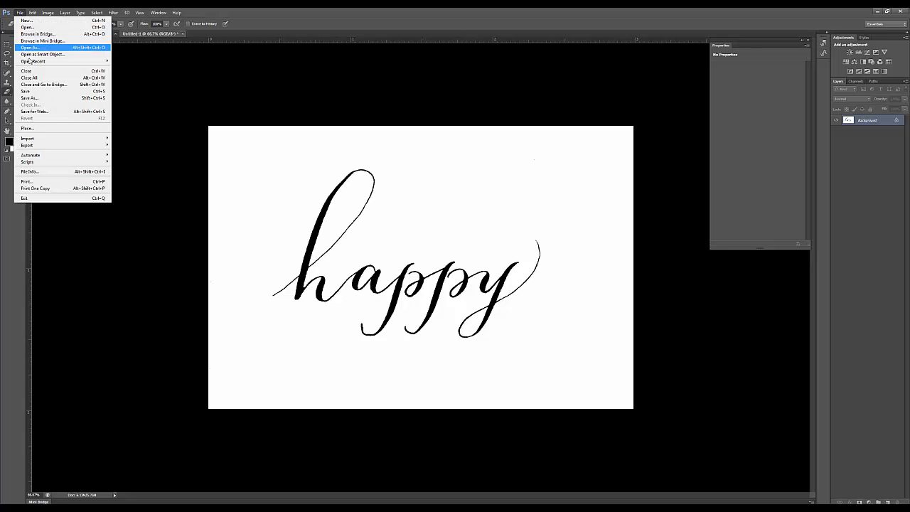
pyautogui.click(28, 92)
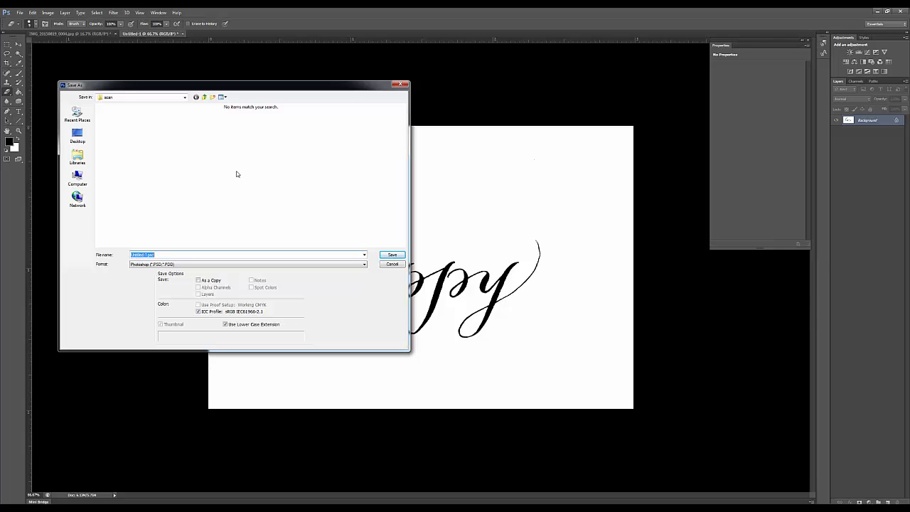
pyautogui.write('happy')
pyautogui.click(141, 267)
pyautogui.click(393, 255)
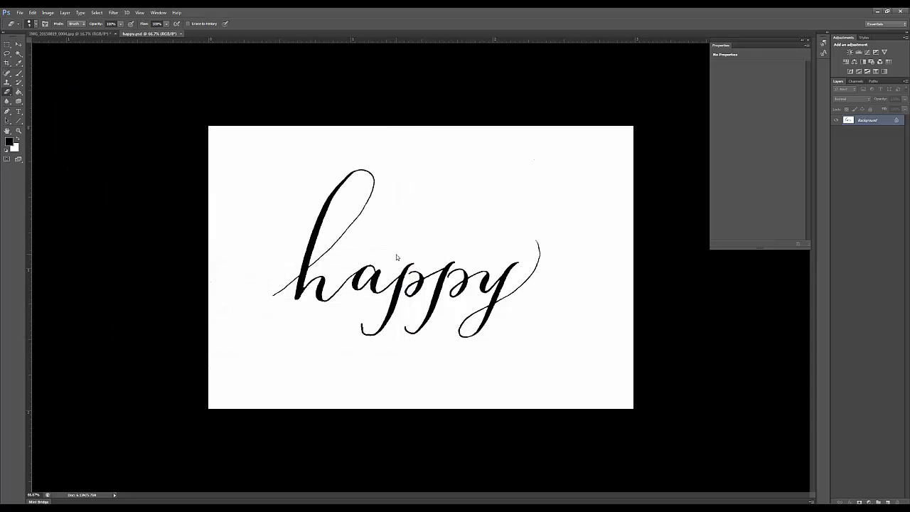